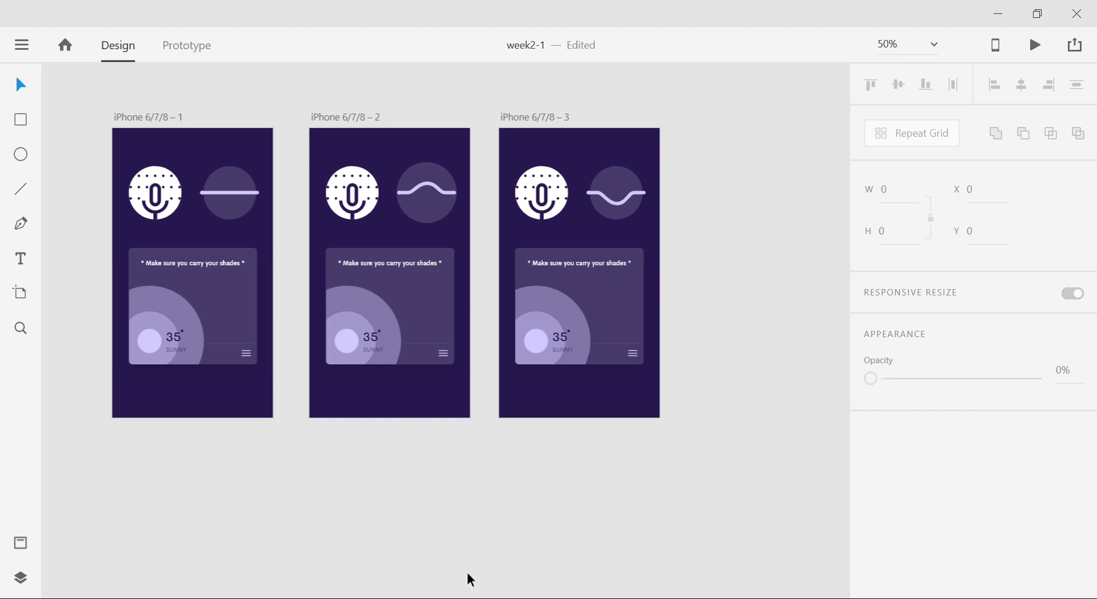
# Examine the three existing artboards with their microphone icons, sound-wave circles and weather cards.
pyautogui.moveTo(396, 530); pyautogui.dragTo(442, 489)
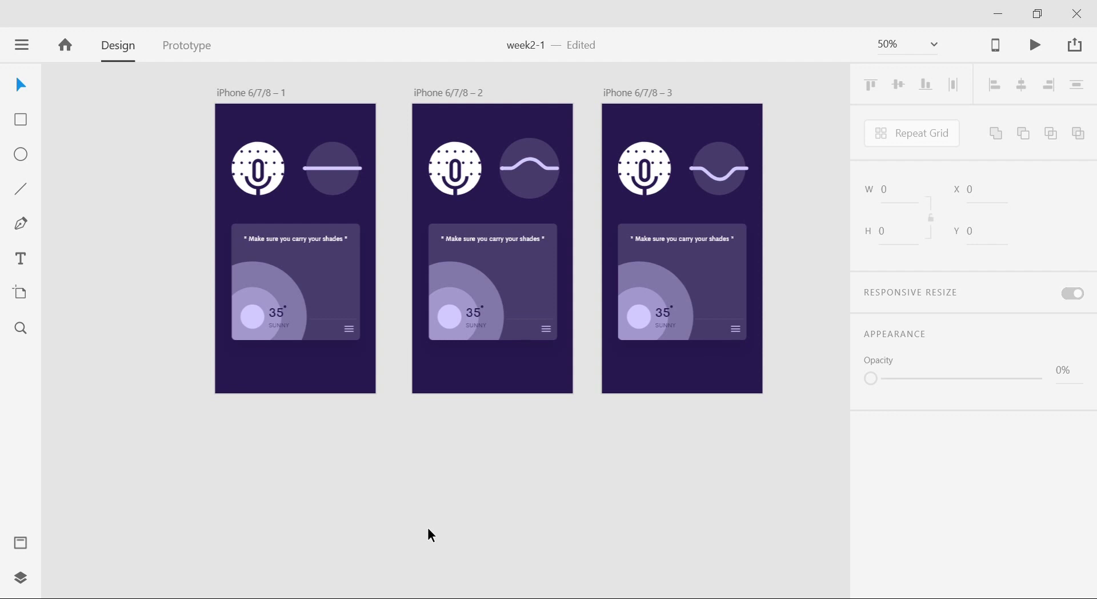
pyautogui.hotkey('ctrl', '1')
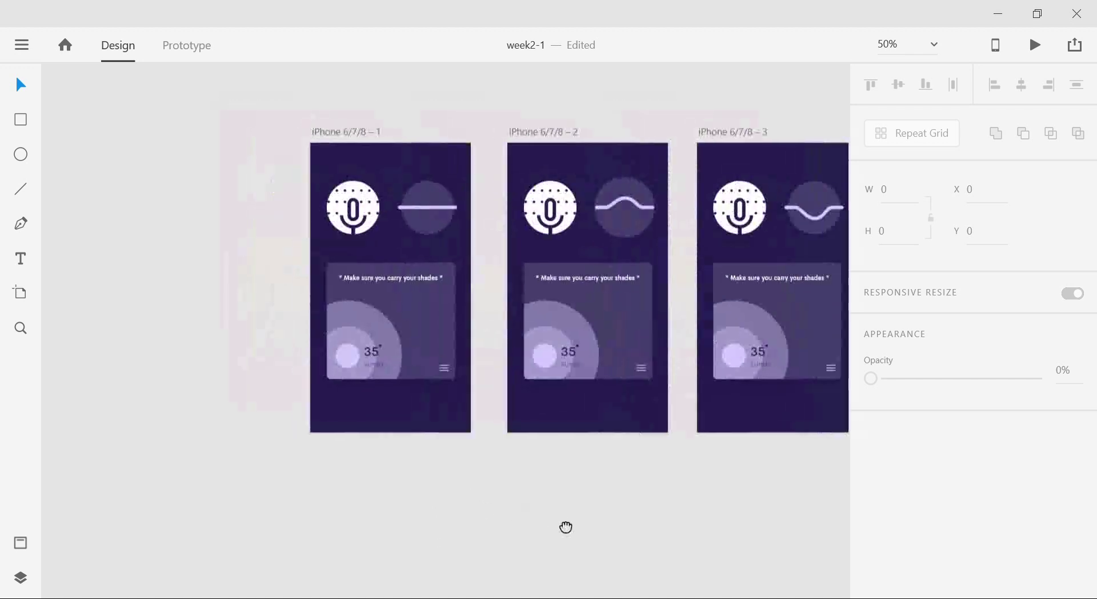
pyautogui.moveTo(449, 396); pyautogui.dragTo(535, 499)
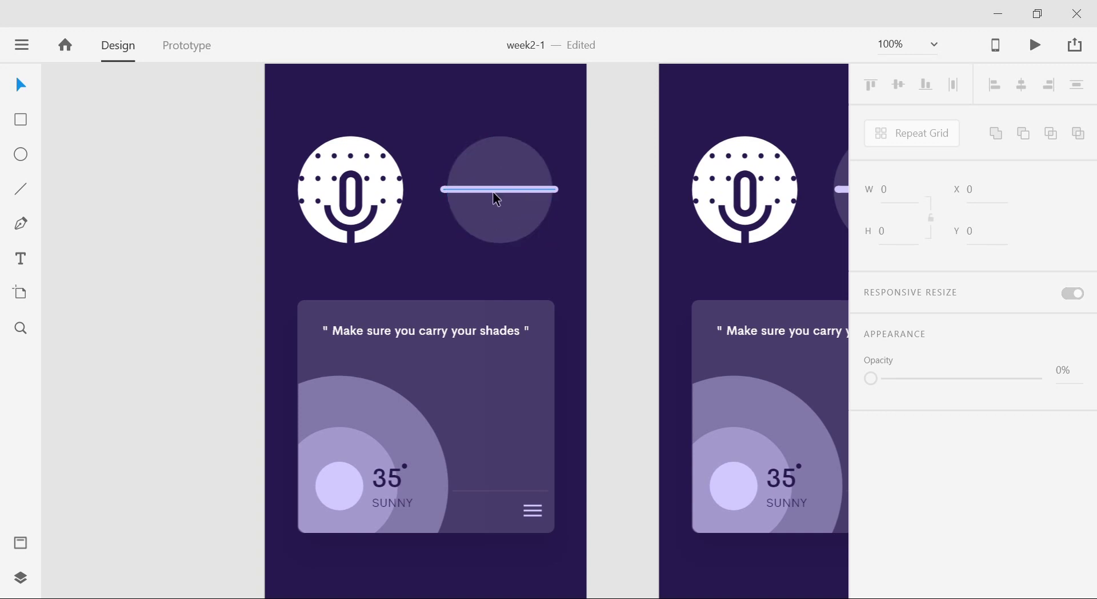
pyautogui.scroll(-2, 566, 421)
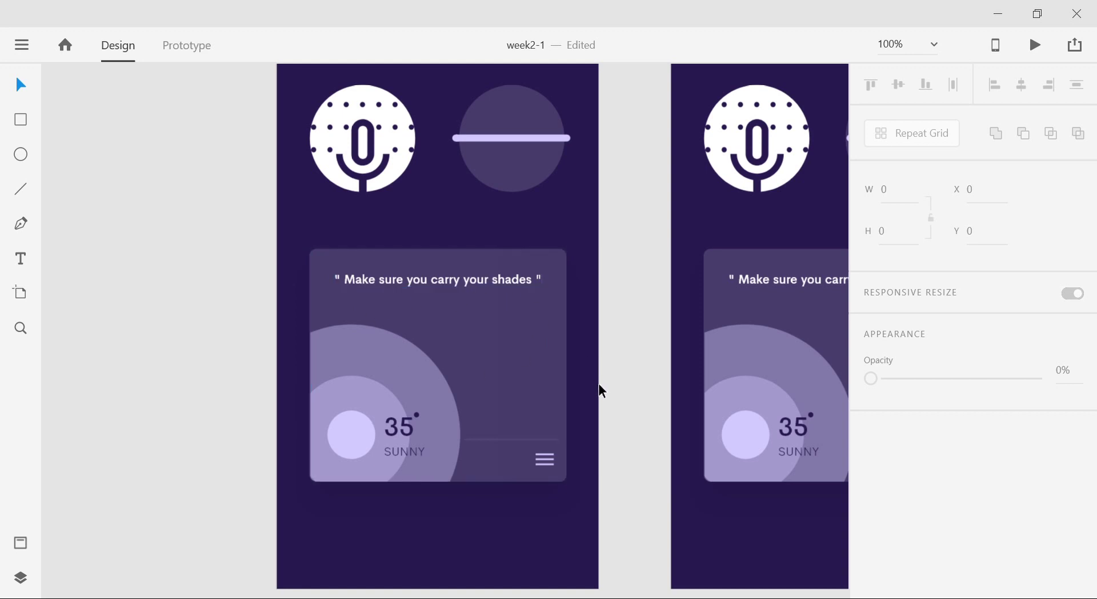
pyautogui.scroll(-2, 606, 414)
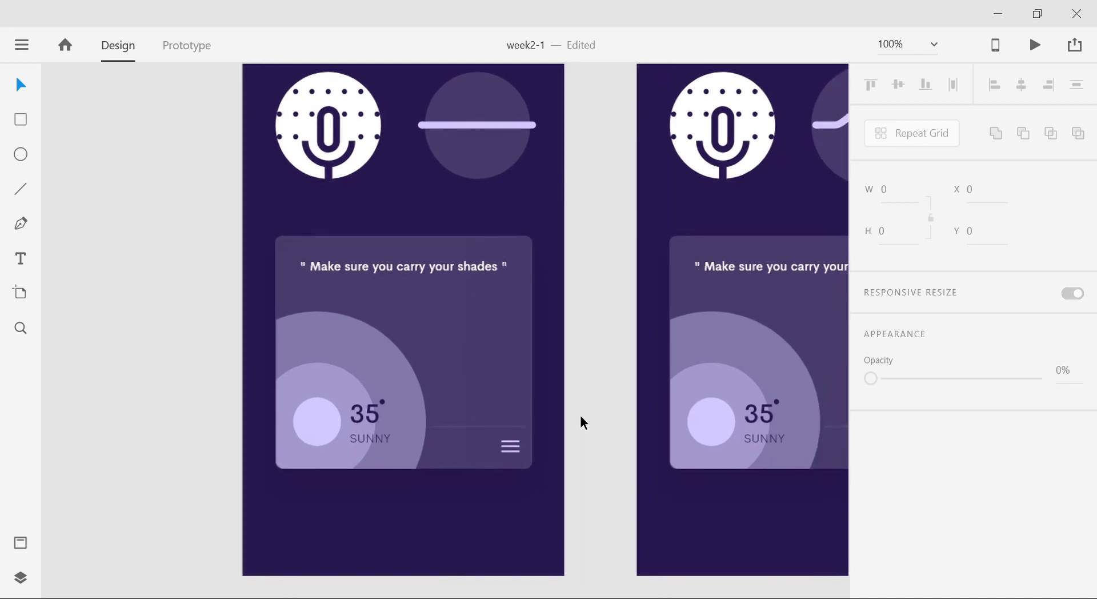
pyautogui.moveTo(575, 480); pyautogui.dragTo(589, 504)
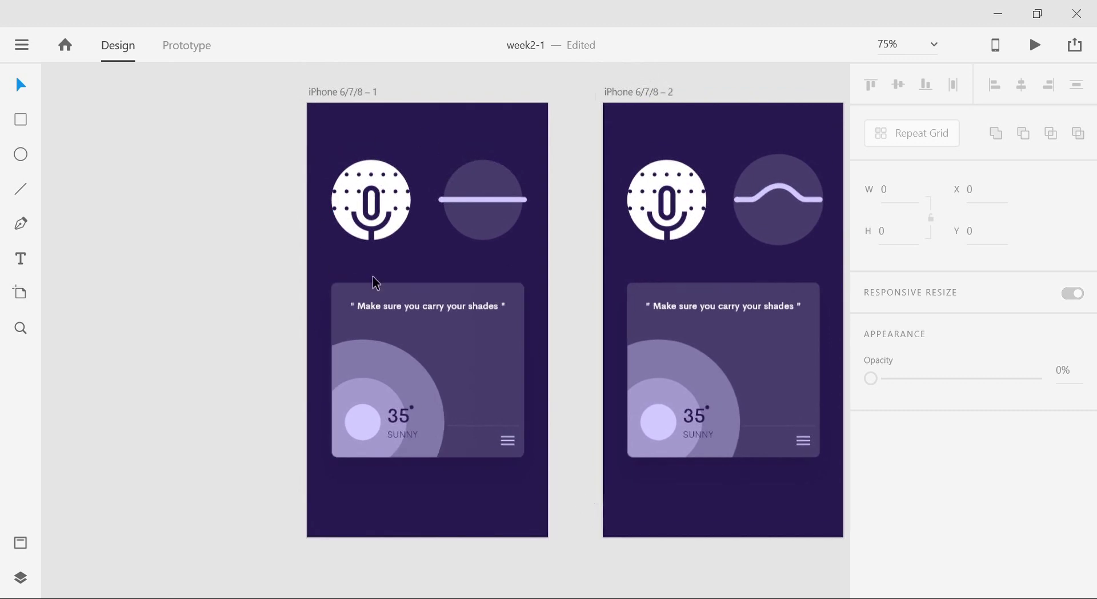
pyautogui.moveTo(519, 513); pyautogui.dragTo(553, 396)
pyautogui.scroll(-2, 553, 392)
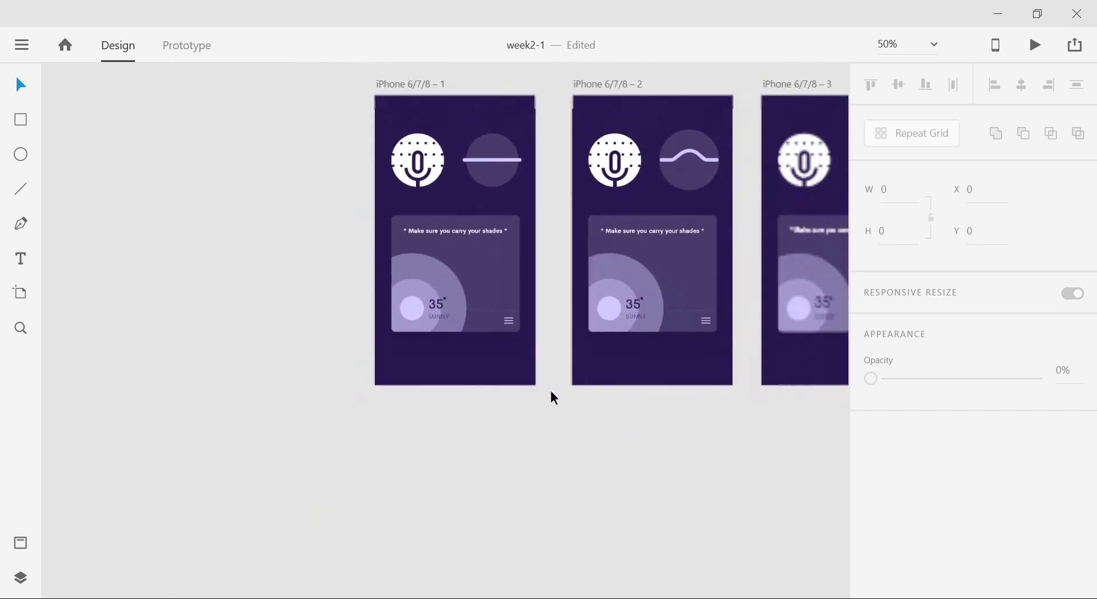
pyautogui.moveTo(575, 469); pyautogui.dragTo(545, 485)
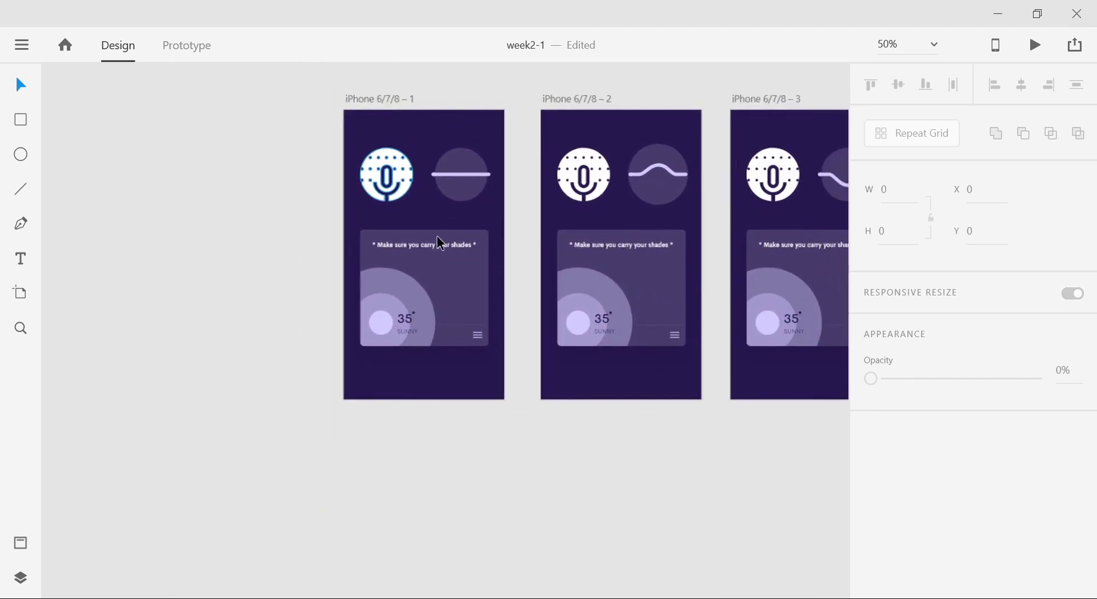
# Add a 375 × 667 artboard below the first one and fill it with the dark purple sampled from the first artboard's background.
pyautogui.click(22, 293)
pyautogui.click(377, 464)
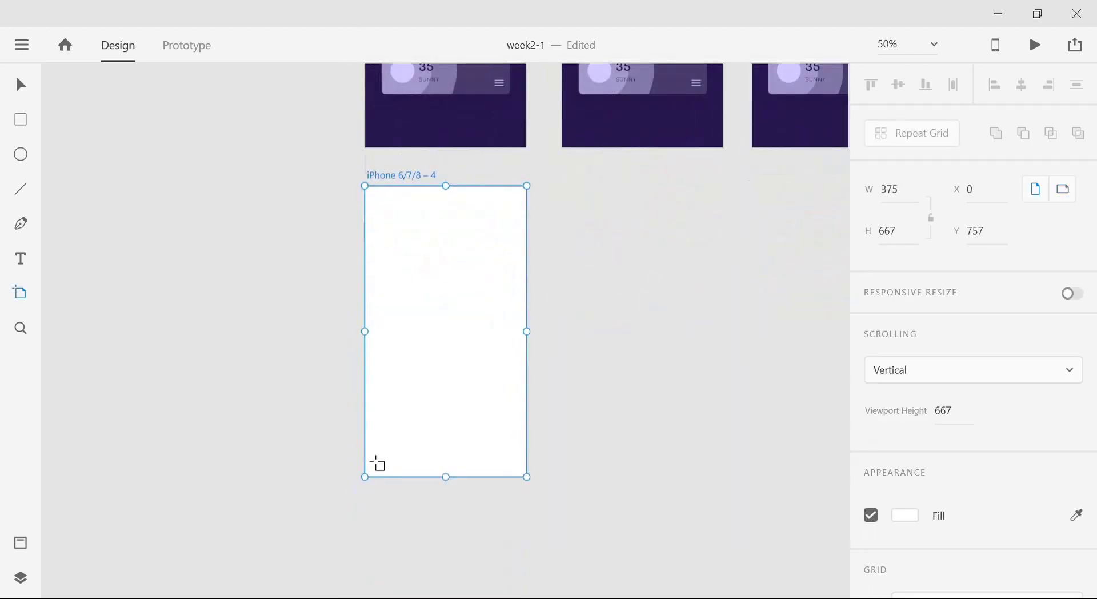
pyautogui.click(14, 92)
pyautogui.click(408, 177)
pyautogui.click(441, 301)
pyautogui.click(1076, 515)
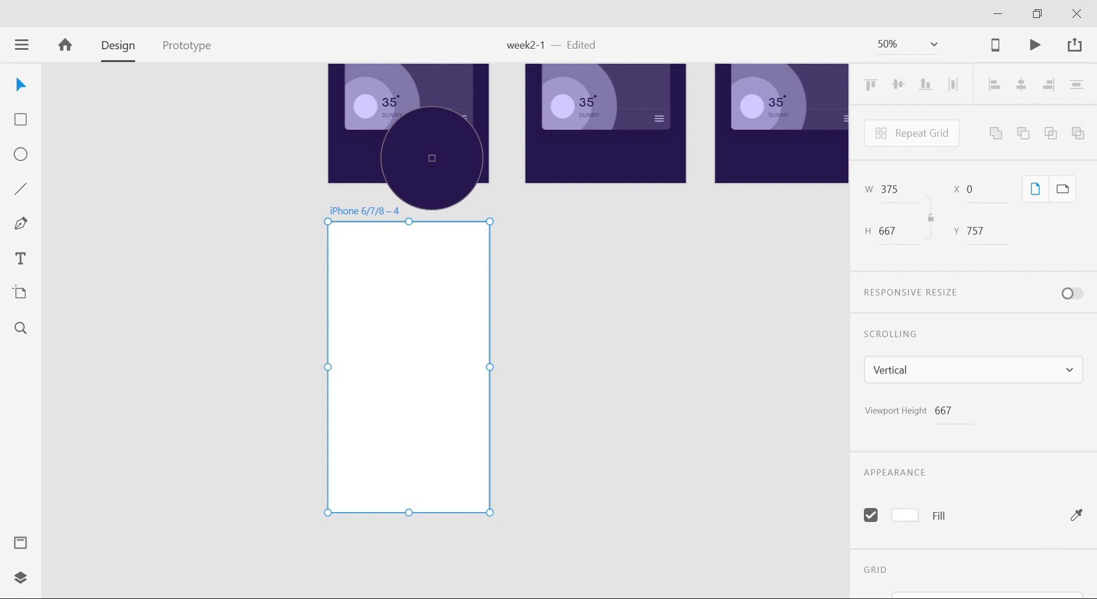
pyautogui.click(432, 159)
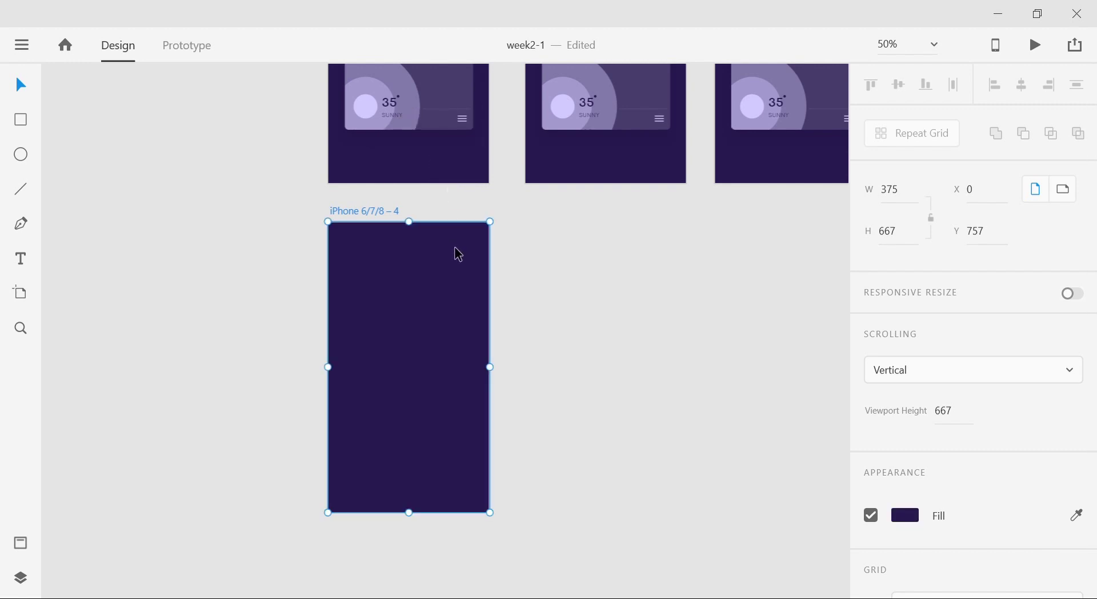
# Copy the microphone icon from the first artboard to the centre of the new dark purple artboard.
pyautogui.scroll(3, 531, 179)
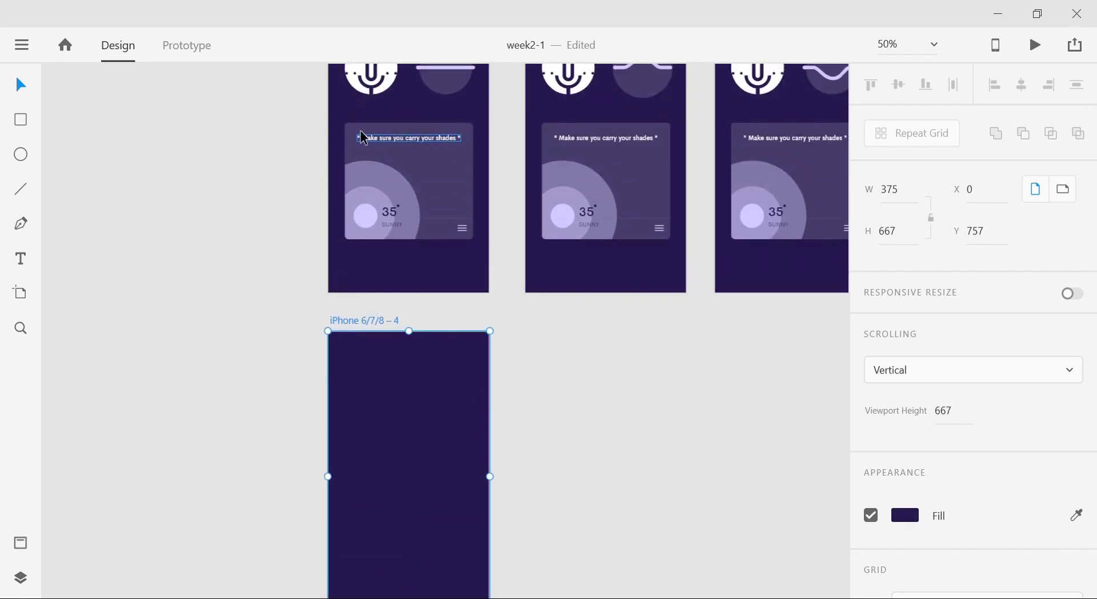
pyautogui.moveTo(372, 85); pyautogui.dragTo(402, 534)
pyautogui.scroll(-1, 558, 472)
pyautogui.scroll(-3, 557, 471)
pyautogui.moveTo(397, 427); pyautogui.dragTo(404, 389)
pyautogui.click(524, 372)
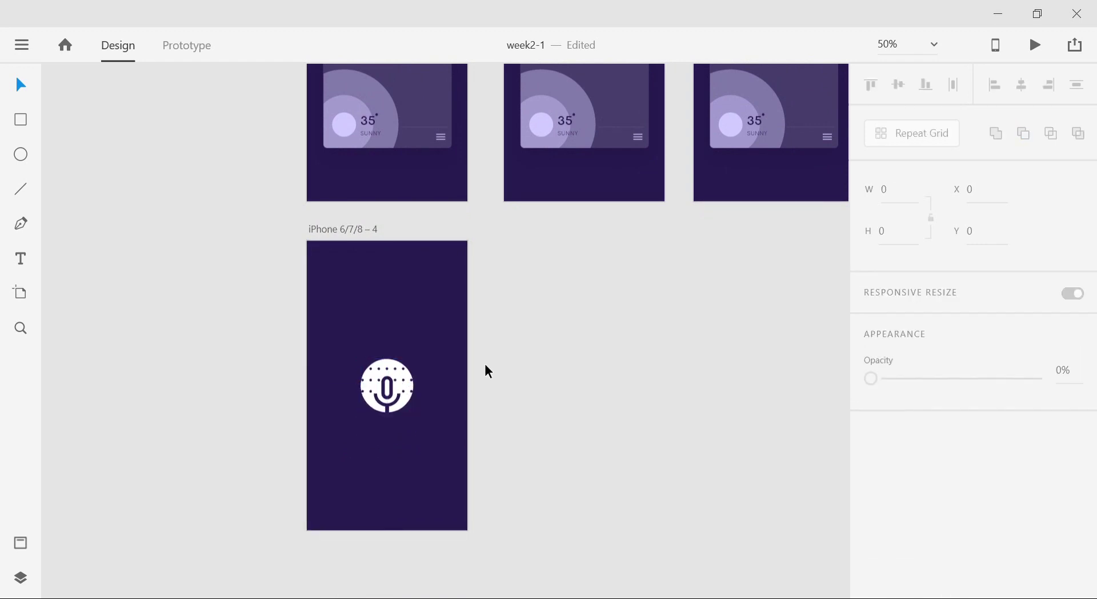
# Shrink the copied microphone icon to about 62 px wide and centre it horizontally near the artboard's lower edge.
pyautogui.hotkey('ctrl', '=')
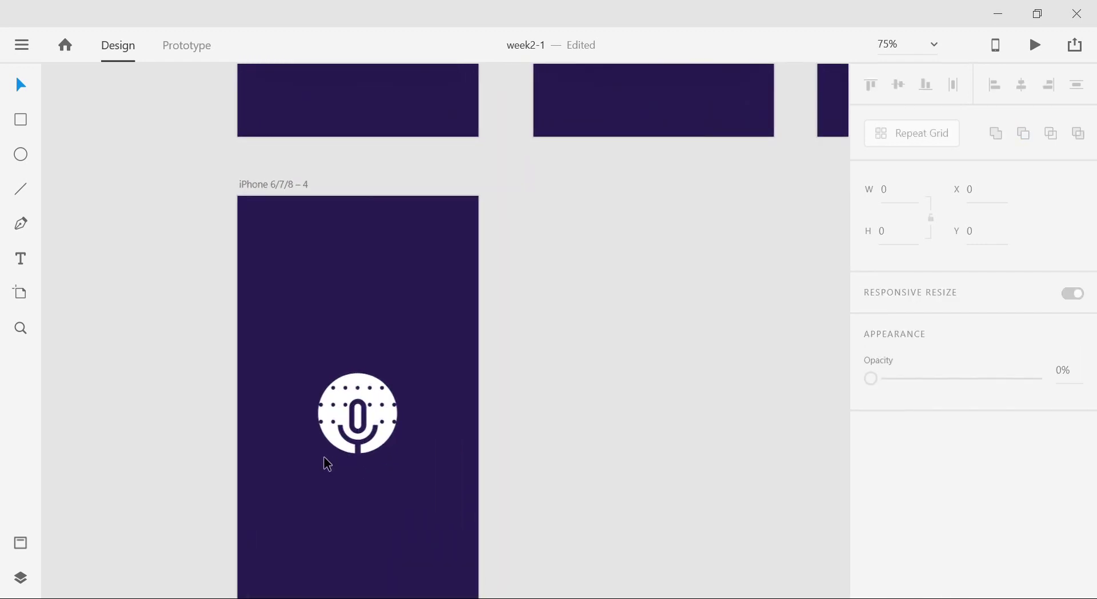
pyautogui.scroll(-1, 404, 465)
pyautogui.click(384, 418)
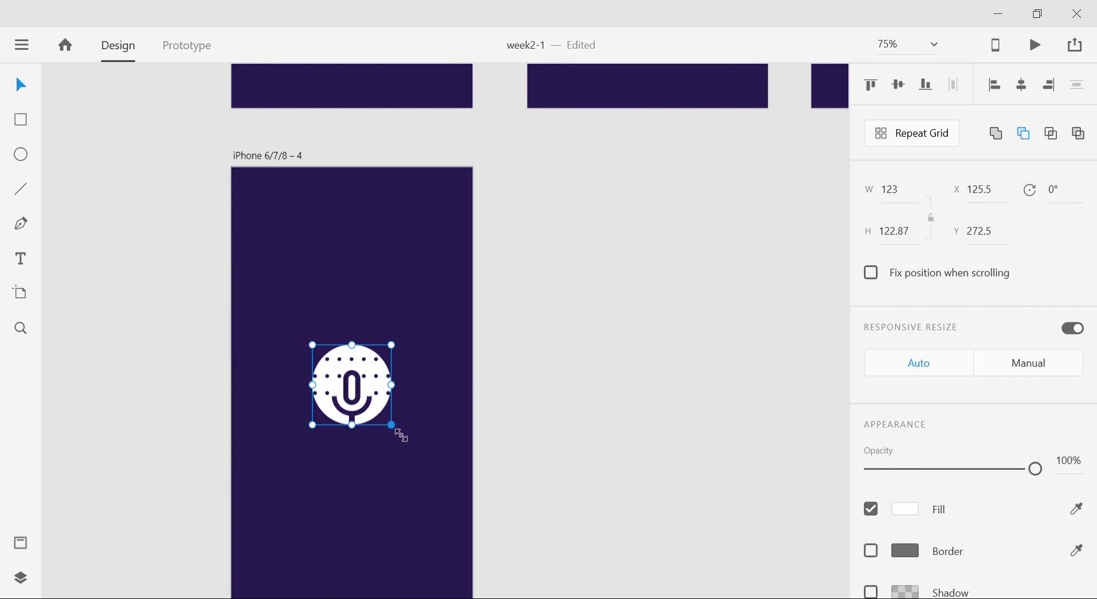
pyautogui.moveTo(392, 425); pyautogui.dragTo(359, 409)
pyautogui.moveTo(351, 372); pyautogui.dragTo(384, 441)
pyautogui.scroll(-2, 384, 441)
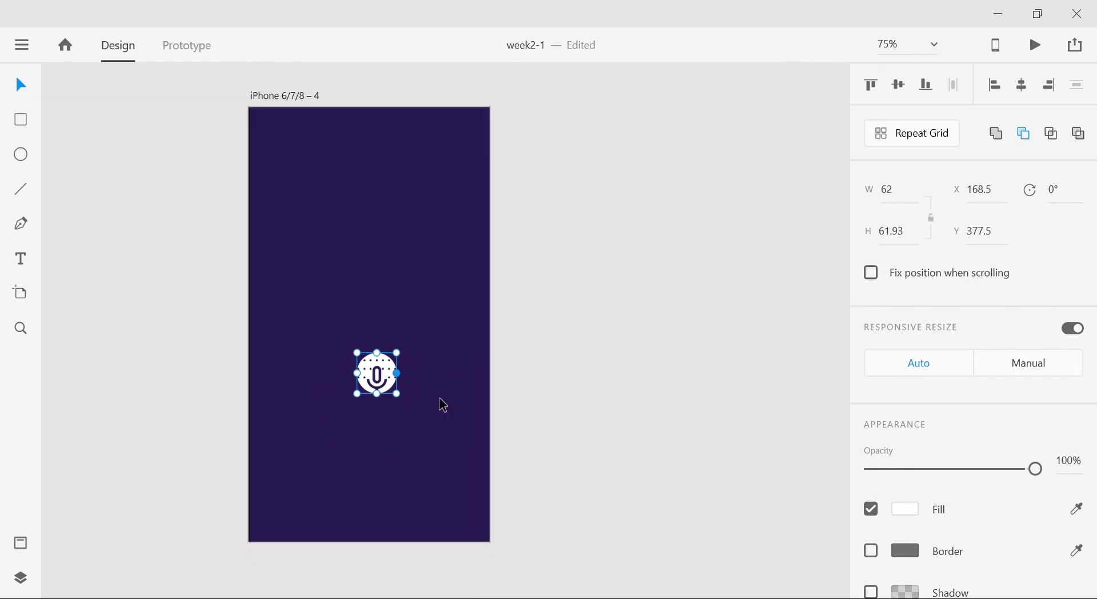
pyautogui.moveTo(389, 379); pyautogui.dragTo(383, 463)
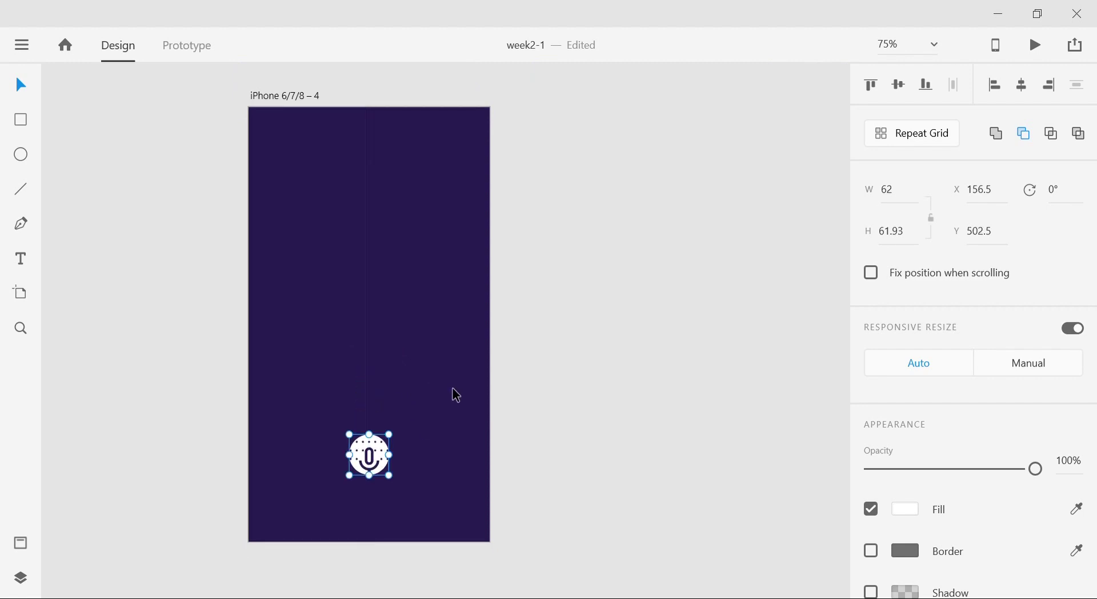
pyautogui.click(540, 369)
# Duplicate the iPhone 6/7/8 – 4 artboard with its microphone icon.
pyautogui.hotkey('ctrl', '-')
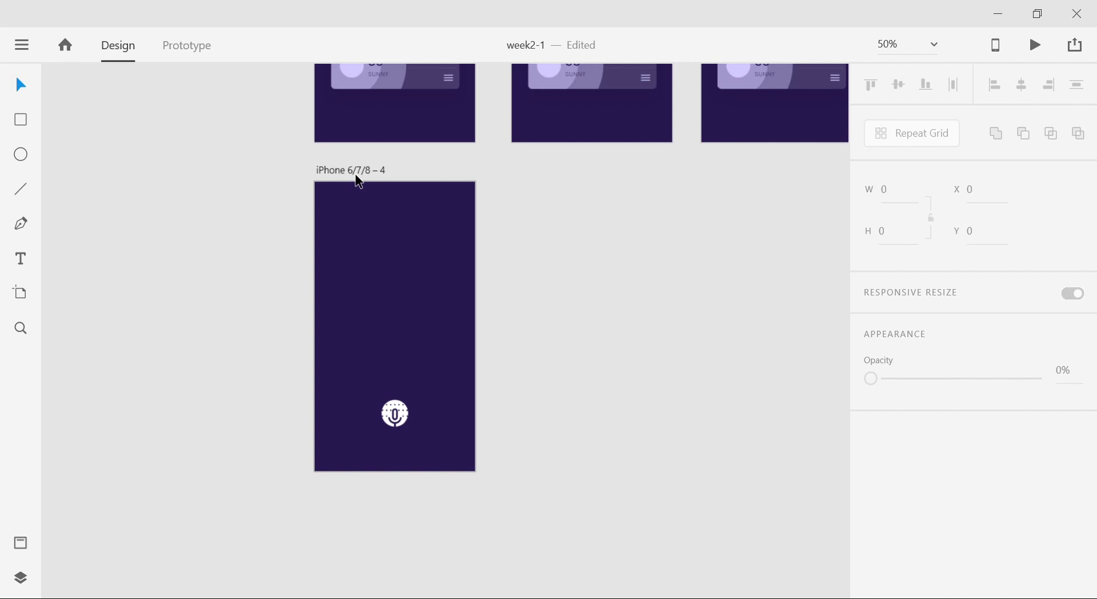
pyautogui.click(356, 175)
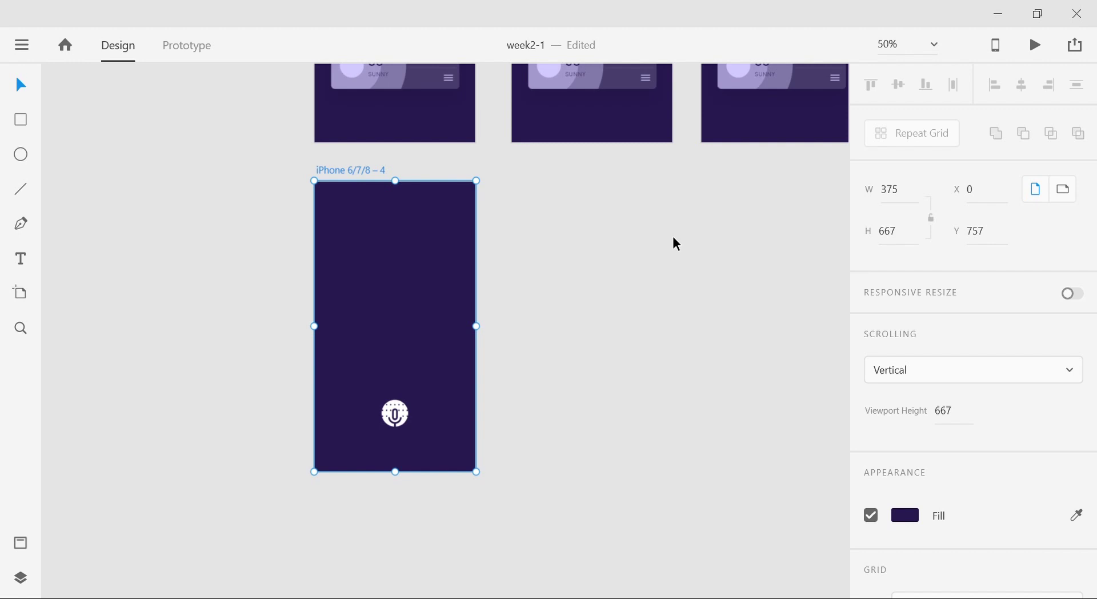
pyautogui.hotkey('ctrl', 'd')
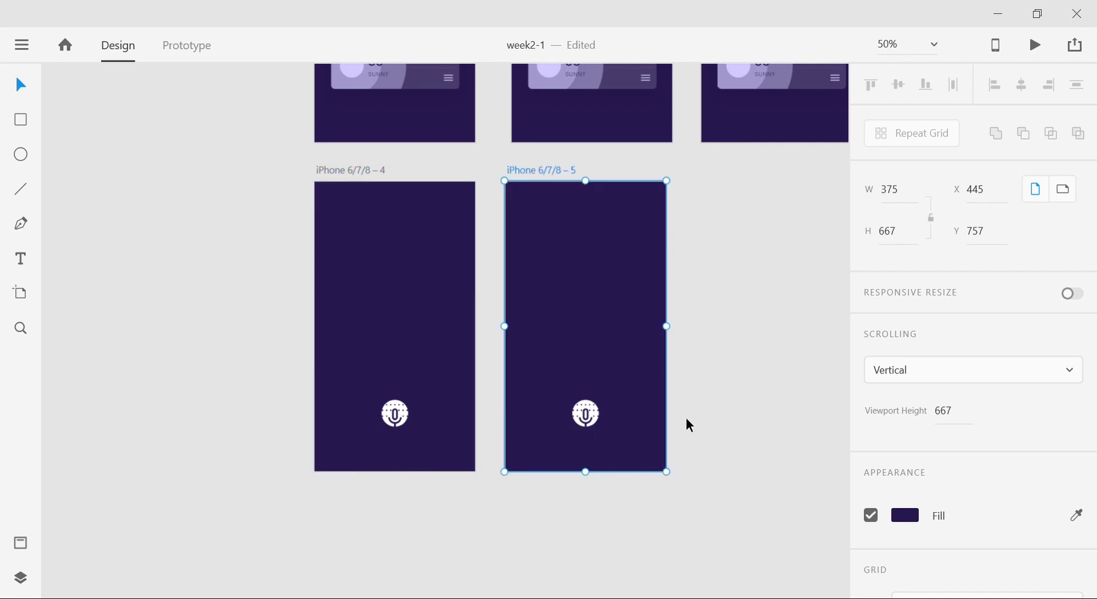
pyautogui.click(680, 400)
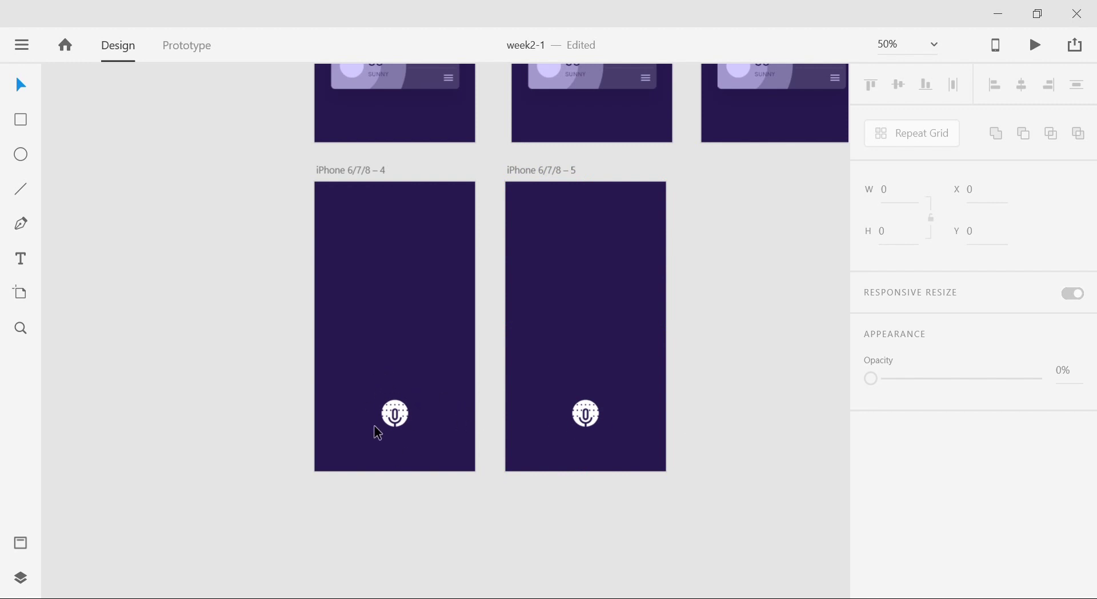
pyautogui.click(333, 170)
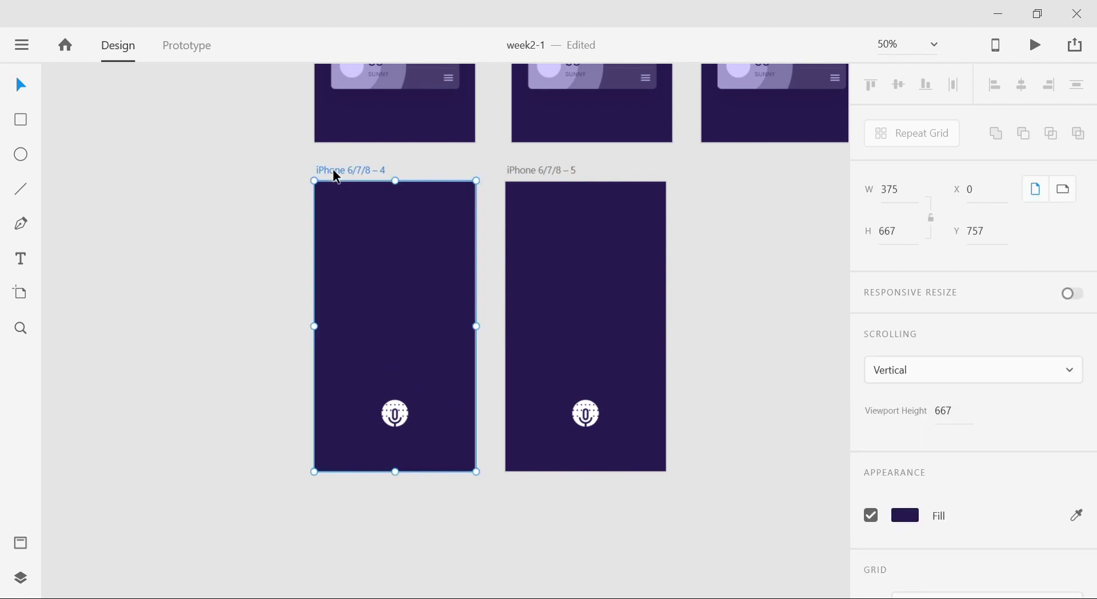
pyautogui.click(201, 50)
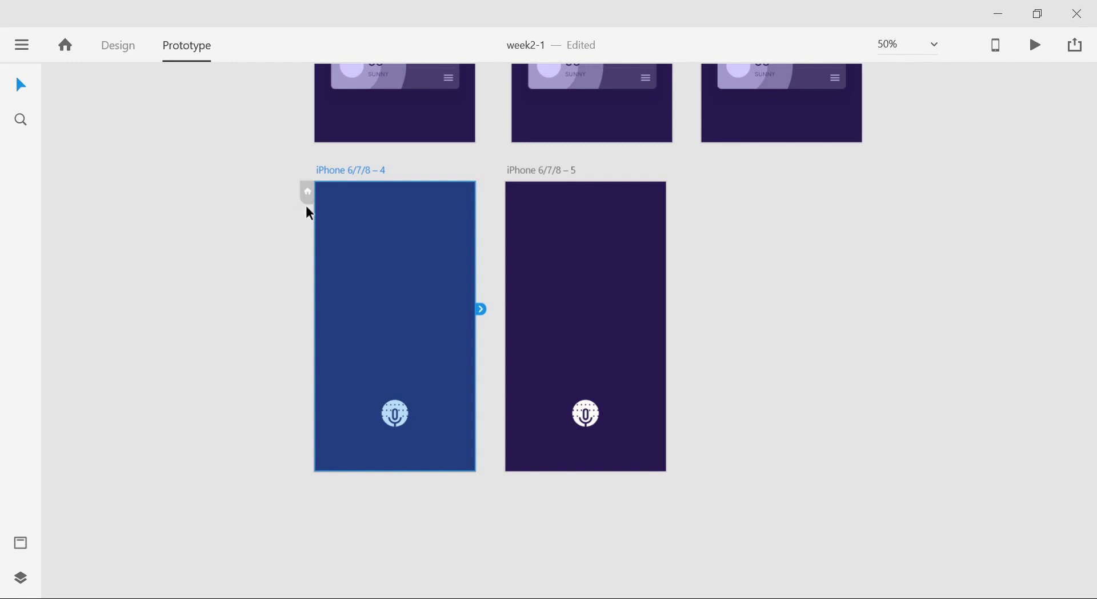
pyautogui.click(119, 52)
pyautogui.click(219, 272)
# Enlarge the microphone icon on the iPhone 6/7/8 – 5 artboard to about 86 px wide, keeping it horizontally centred.
pyautogui.hotkey('ctrl', '=')
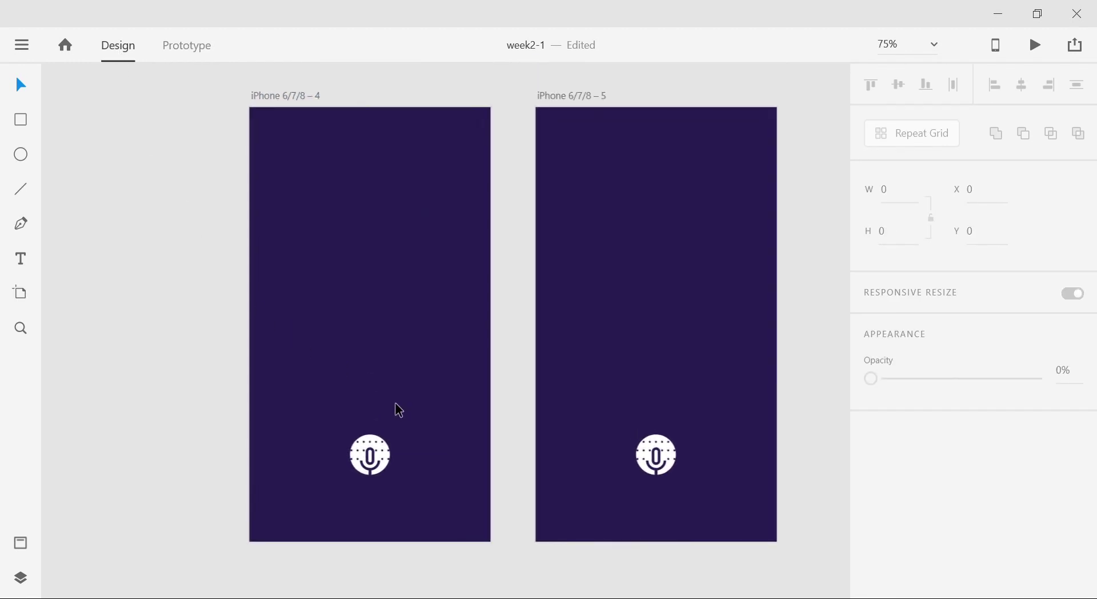
pyautogui.click(386, 468)
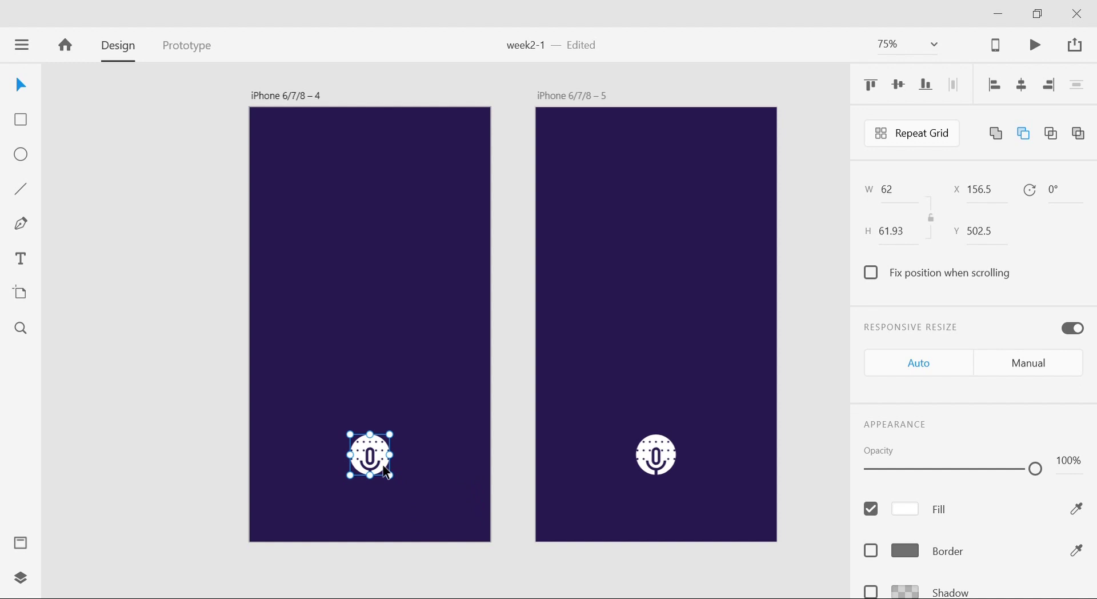
pyautogui.click(651, 448)
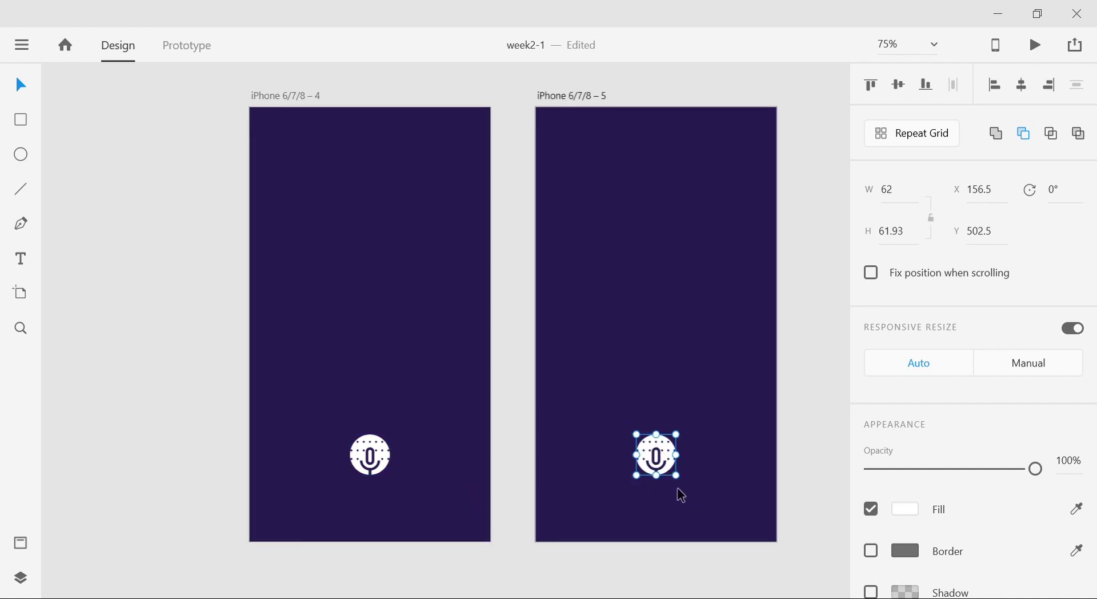
pyautogui.moveTo(677, 476)
pyautogui.mouseDown()
pyautogui.moveTo(699, 498)
pyautogui.moveTo(672, 469)
pyautogui.mouseUp()
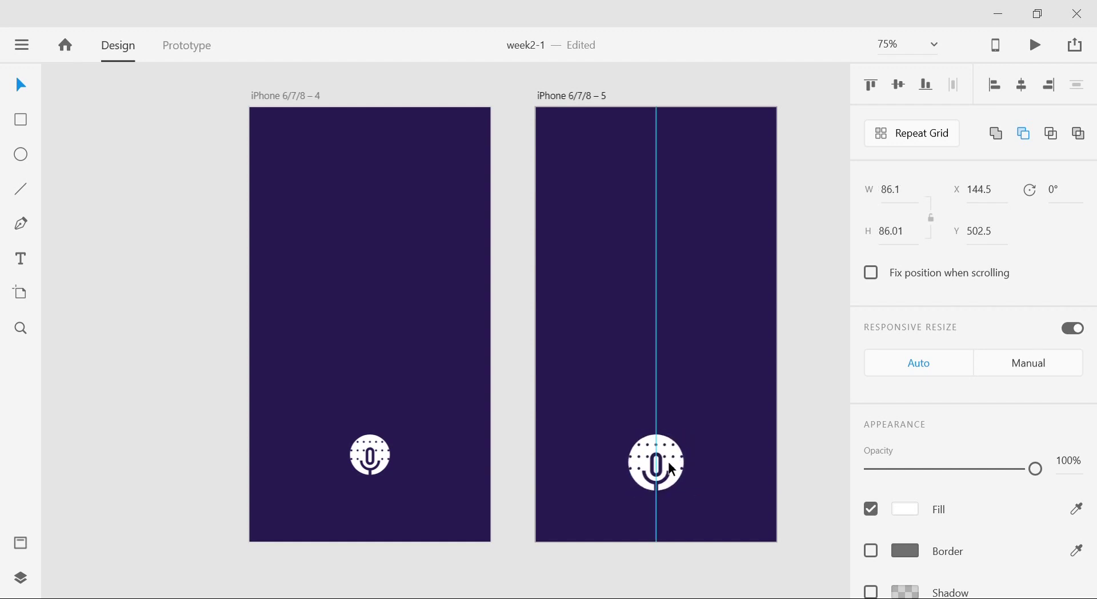
pyautogui.click(701, 391)
# Make the enlarged microphone icon on the iPhone 6/7/8 – 5 artboard fully transparent by lowering its opacity to 0%.
pyautogui.hscroll(5, 607, 436)
pyautogui.scroll(2, 608, 436)
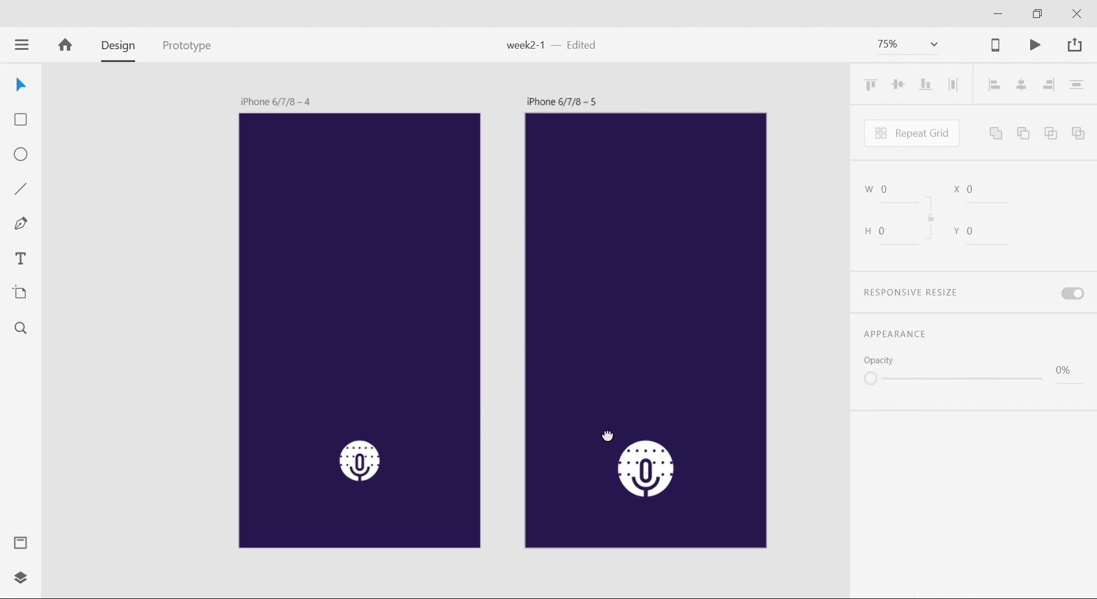
pyautogui.click(544, 492)
pyautogui.scroll(-2, 695, 502)
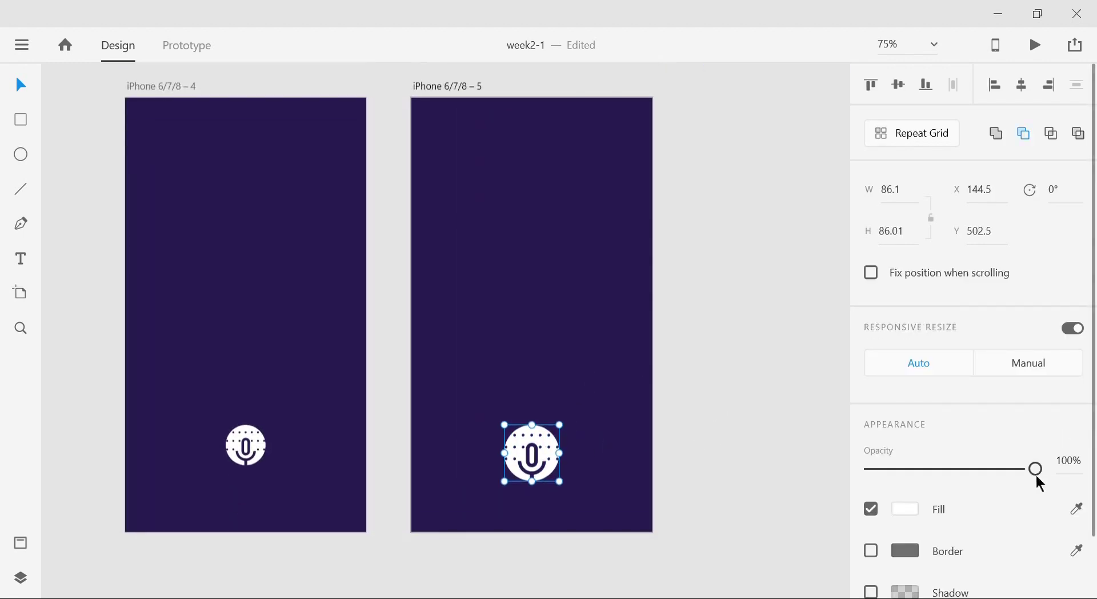
pyautogui.moveTo(1035, 469); pyautogui.dragTo(856, 464)
pyautogui.click(699, 423)
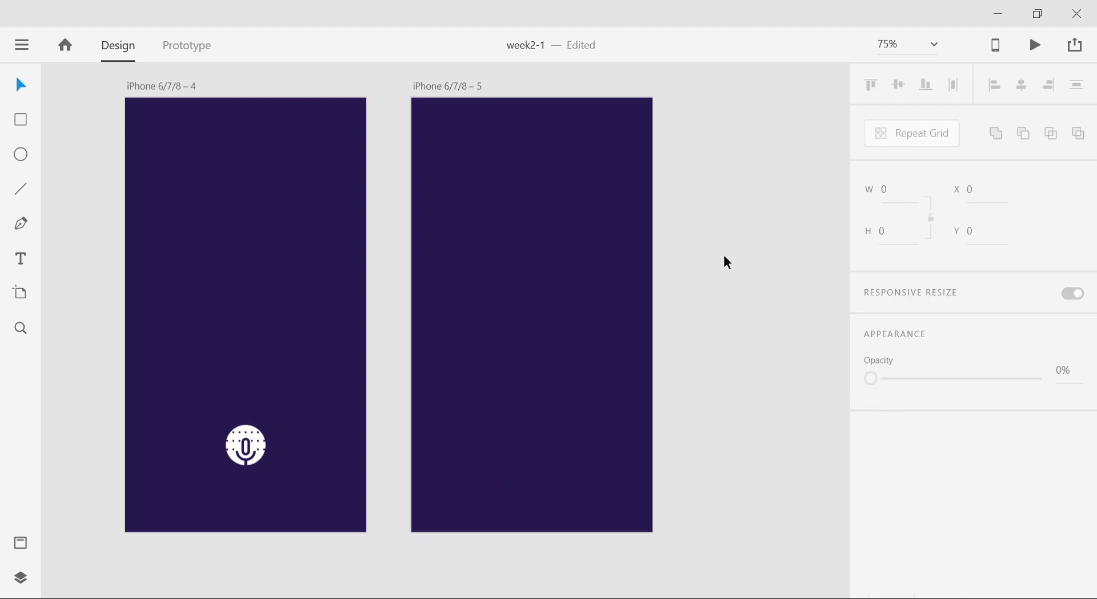
# Copy the circle with the flat line from the first artboard to the lower centre of the iPhone 6/7/8 – 5 artboard.
pyautogui.hotkey('ctrl', '-')
pyautogui.scroll(5, 693, 214)
pyautogui.hscroll(1, 692, 213)
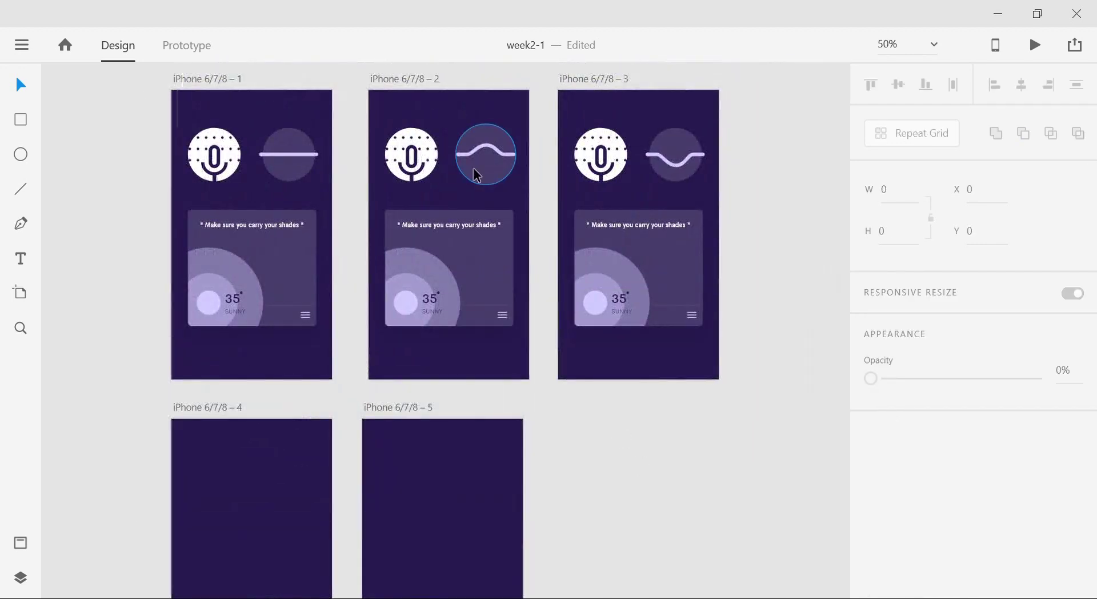
pyautogui.moveTo(271, 106); pyautogui.dragTo(467, 547)
pyautogui.scroll(-3, 568, 399)
pyautogui.hscroll(-1, 568, 398)
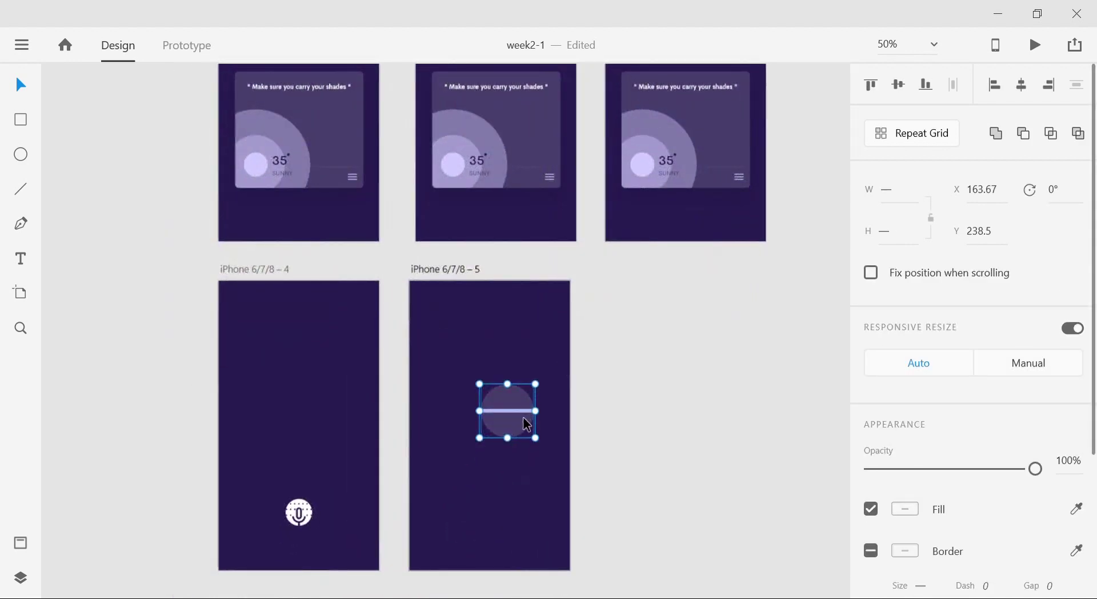
pyautogui.moveTo(524, 425); pyautogui.dragTo(506, 518)
pyautogui.click(543, 417)
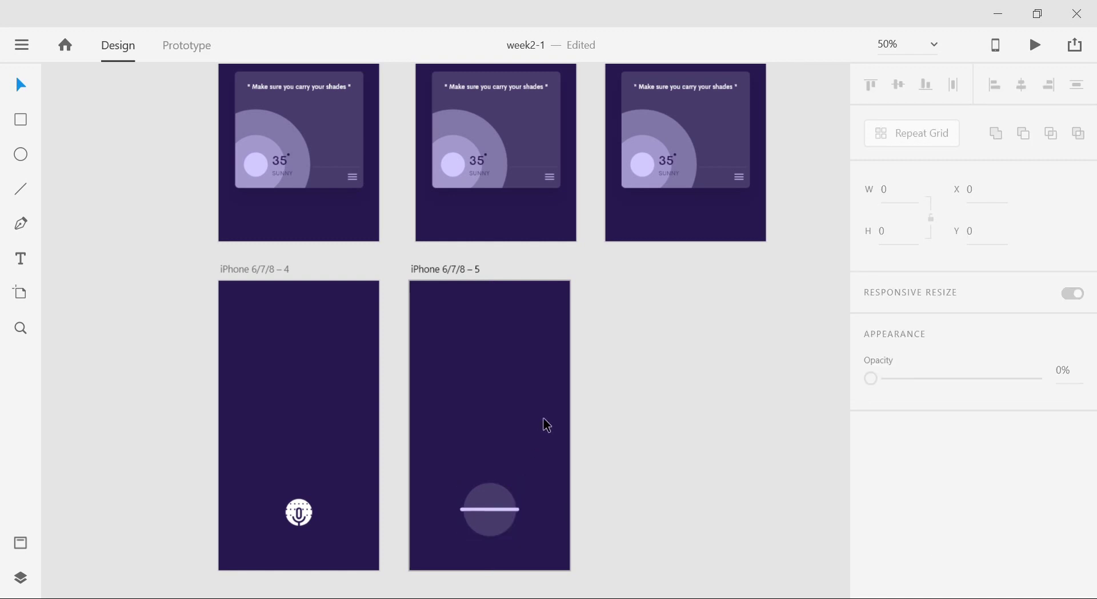
# Duplicate the iPhone 6/7/8 – 5 artboard with its flat-line circle.
pyautogui.hotkey('ctrl', '-')
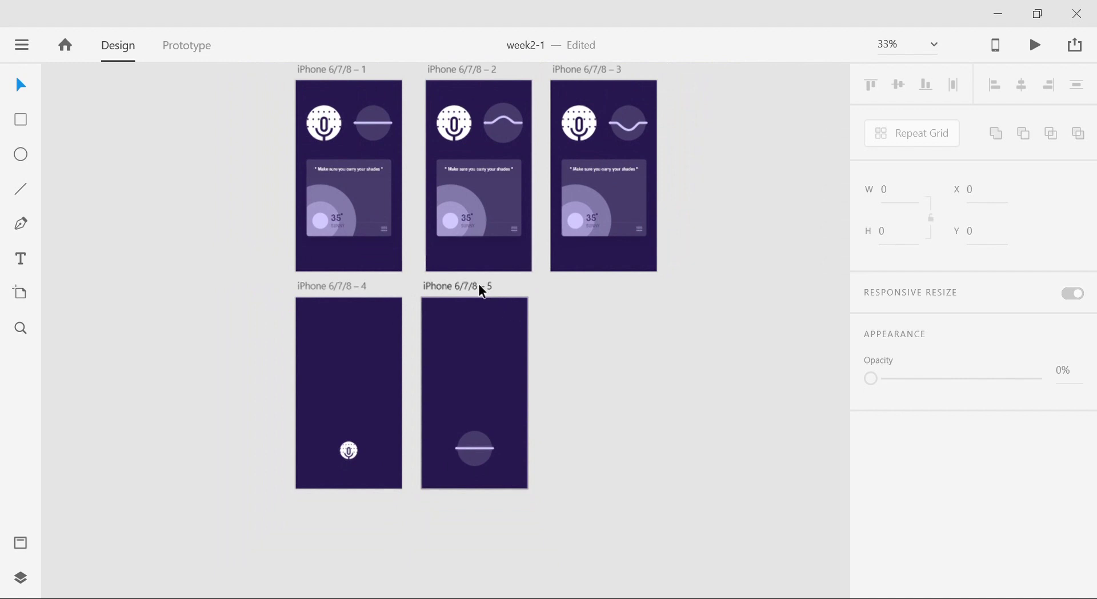
pyautogui.click(463, 287)
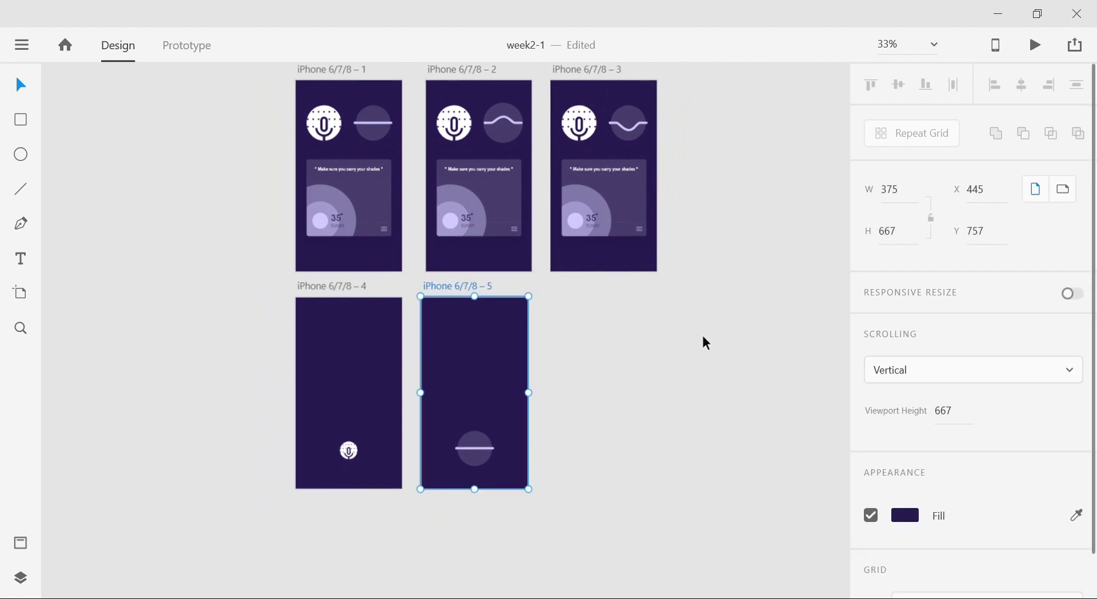
pyautogui.hotkey('ctrl', 'd')
pyautogui.moveTo(694, 296); pyautogui.dragTo(623, 350)
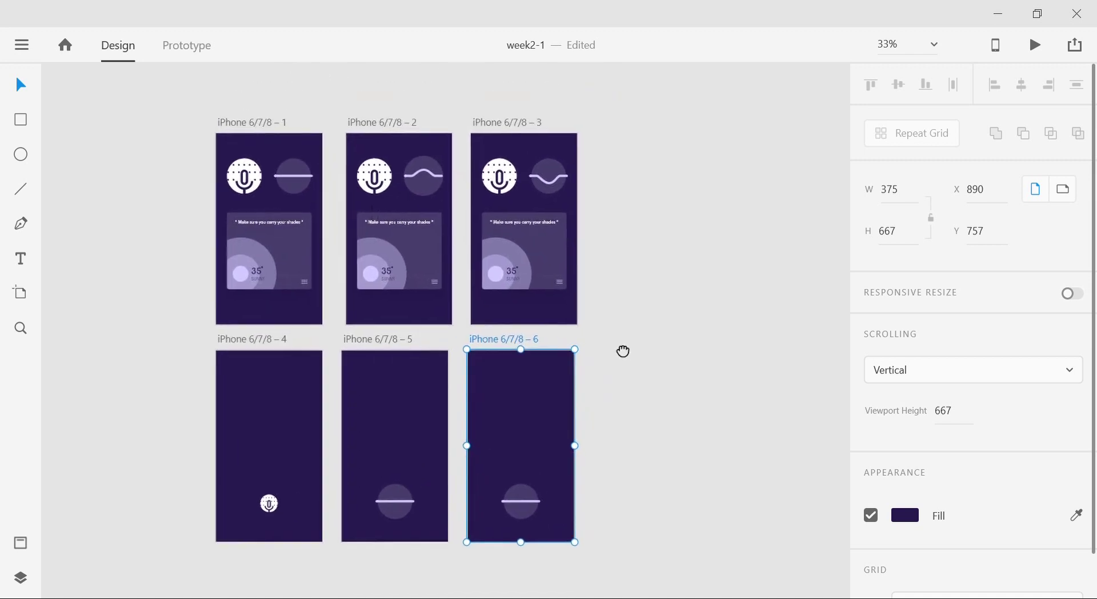
# Copy the circle and its upward wave from the iPhone 6/7/8 – 2 artboard to the lower centre of the iPhone 6/7/8 – 6 artboard.
pyautogui.click(431, 169)
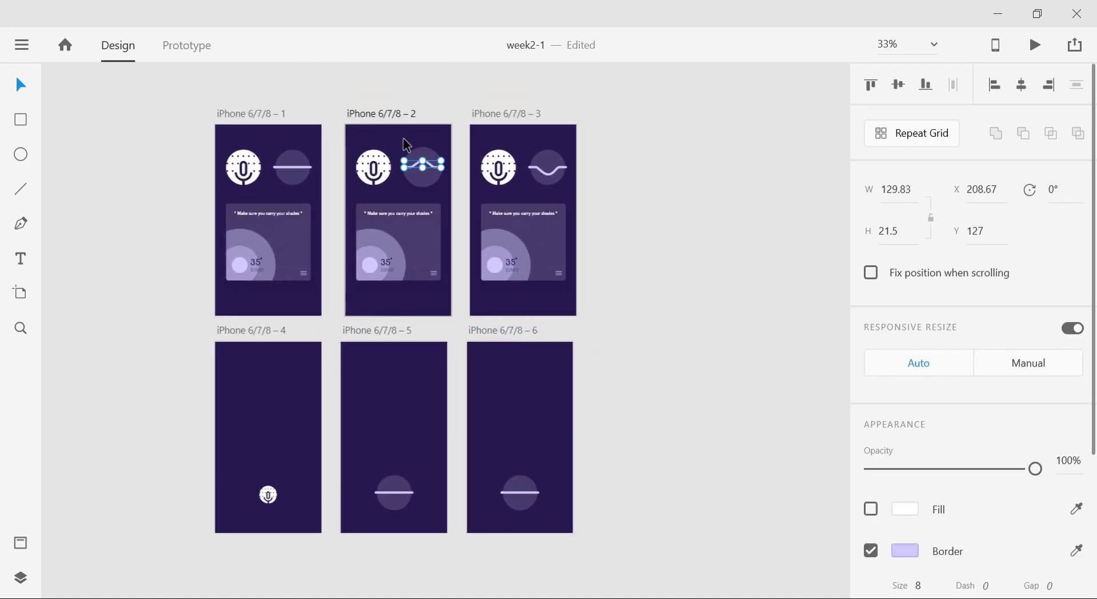
pyautogui.click(403, 137)
pyautogui.click(436, 171)
pyautogui.click(423, 131)
pyautogui.click(430, 165)
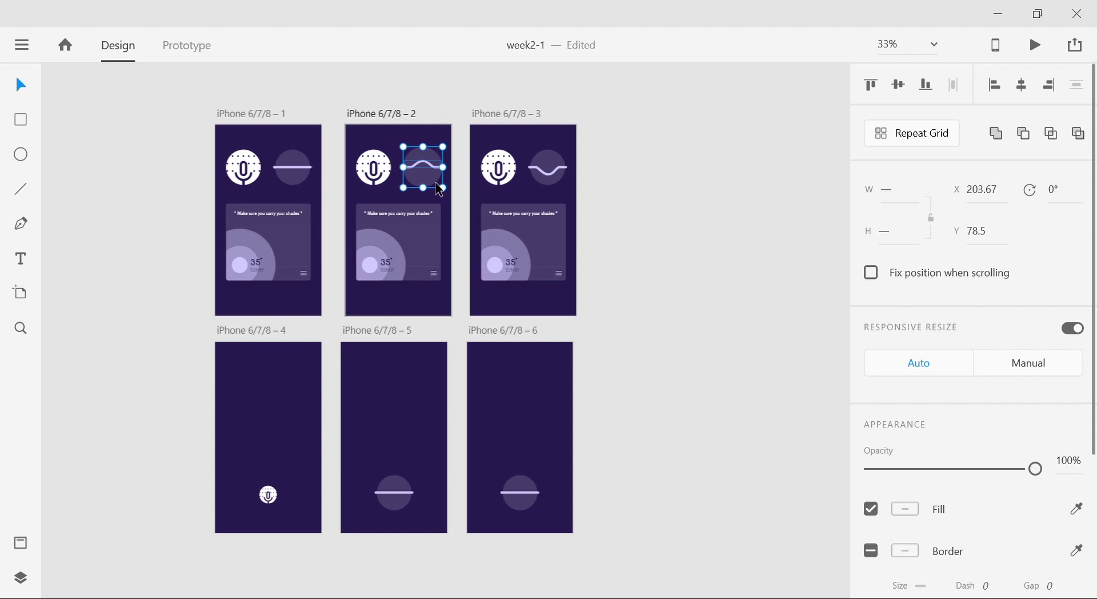
pyautogui.moveTo(417, 170); pyautogui.dragTo(502, 367)
# Nudge the copied upward-wave circle over the flat-line circle, to X 117.67 and Y 457.5.
pyautogui.hotkey('ctrl', '=')
pyautogui.press('Left')
pyautogui.press('Left')
pyautogui.press('Left')
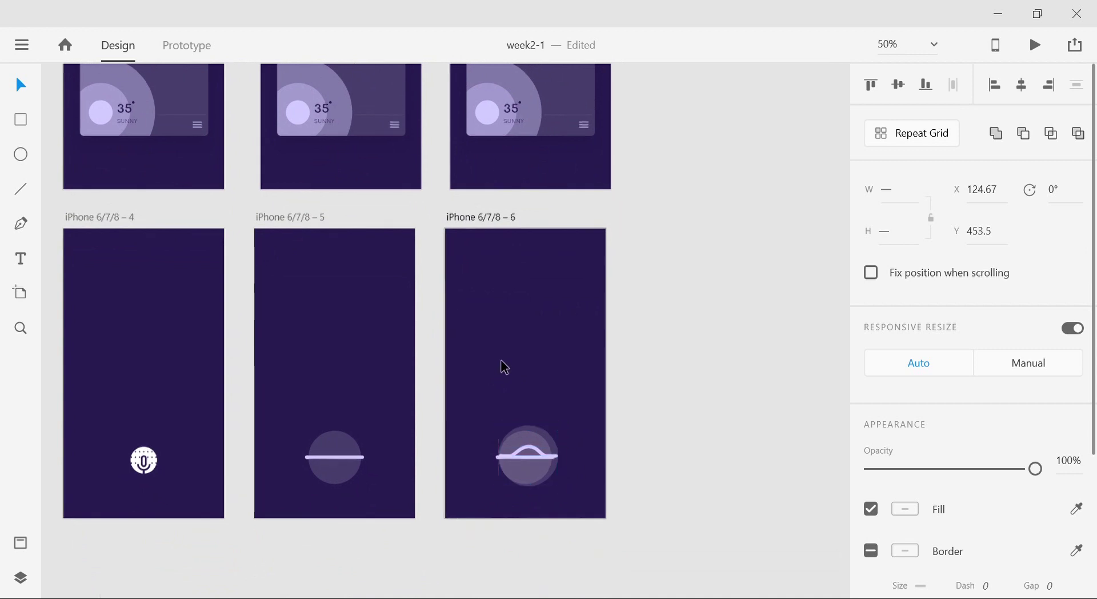
pyautogui.press('Left')
pyautogui.press('Left')
pyautogui.press('Left')
pyautogui.press('Left')
pyautogui.press('Left')
pyautogui.press('Down')
pyautogui.press('Down')
pyautogui.press('Down')
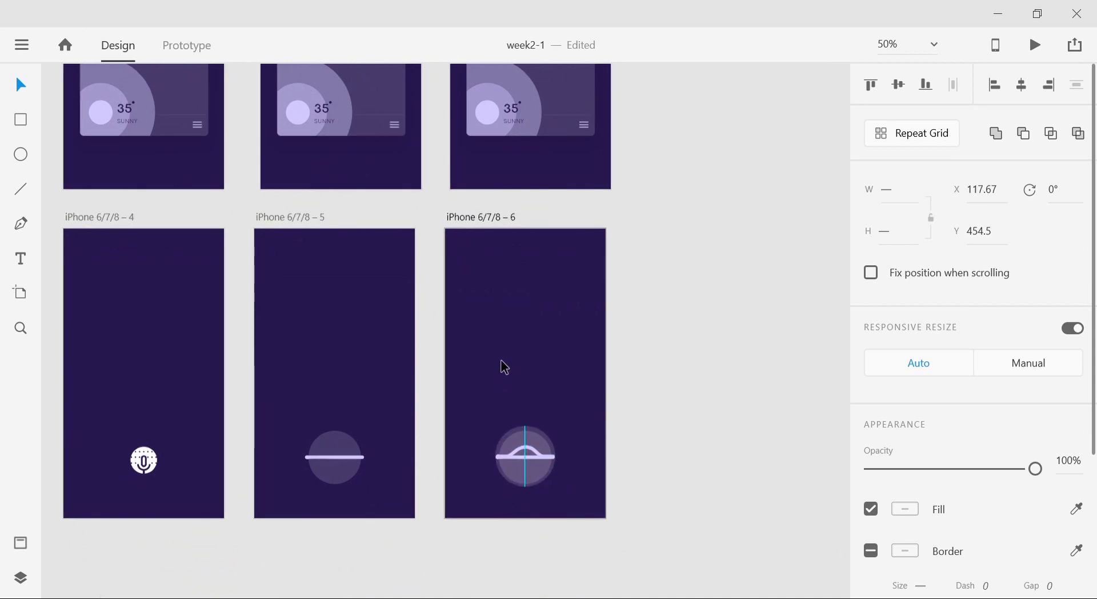
pyautogui.press('Down')
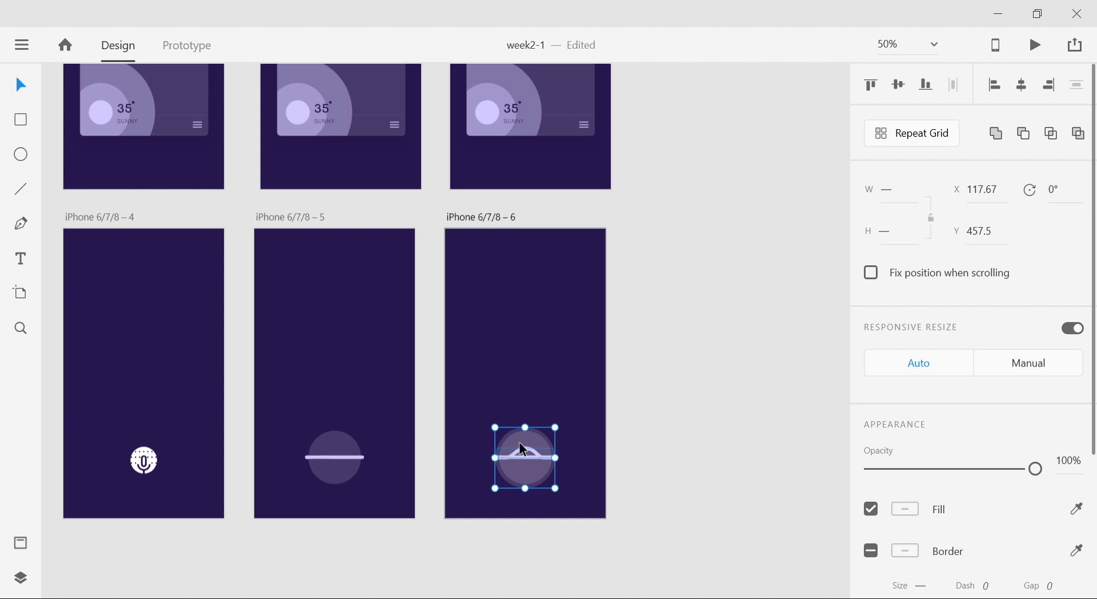
# Lock the upward-wave circle and remove the flat-line circle beneath it on the iPhone 6/7/8 – 6 artboard.
pyautogui.hotkey('ctrl', 'l')
pyautogui.hotkey('ctrl', 'l')
pyautogui.hotkey('ctrl', 'l')
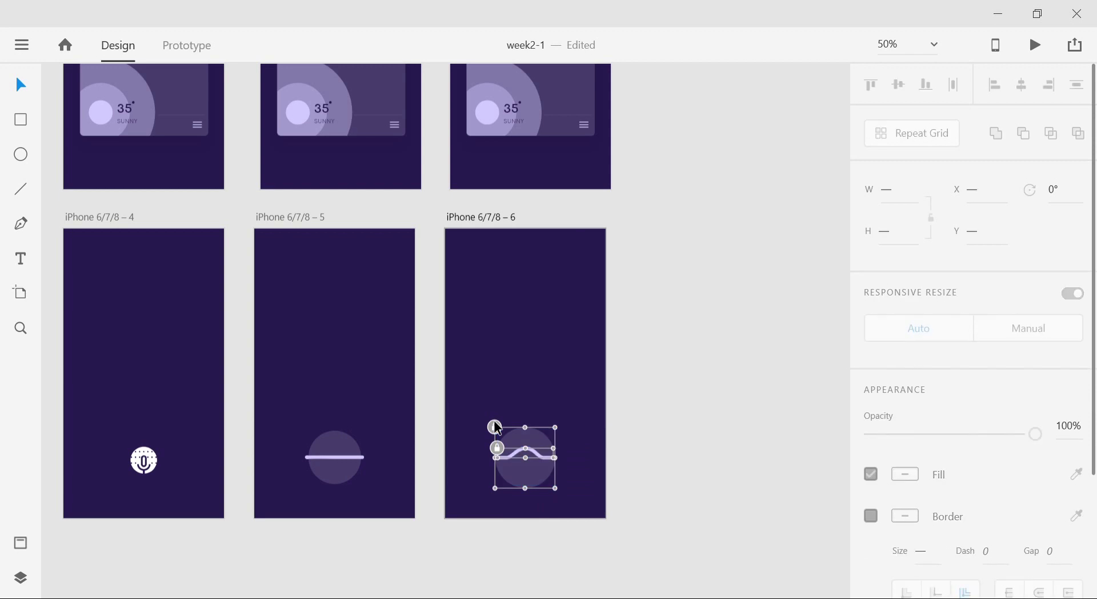
pyautogui.click(493, 375)
# Duplicate the iPhone 6/7/8 – 6 artboard with its upward-wave circle.
pyautogui.hotkey('ctrl', '-')
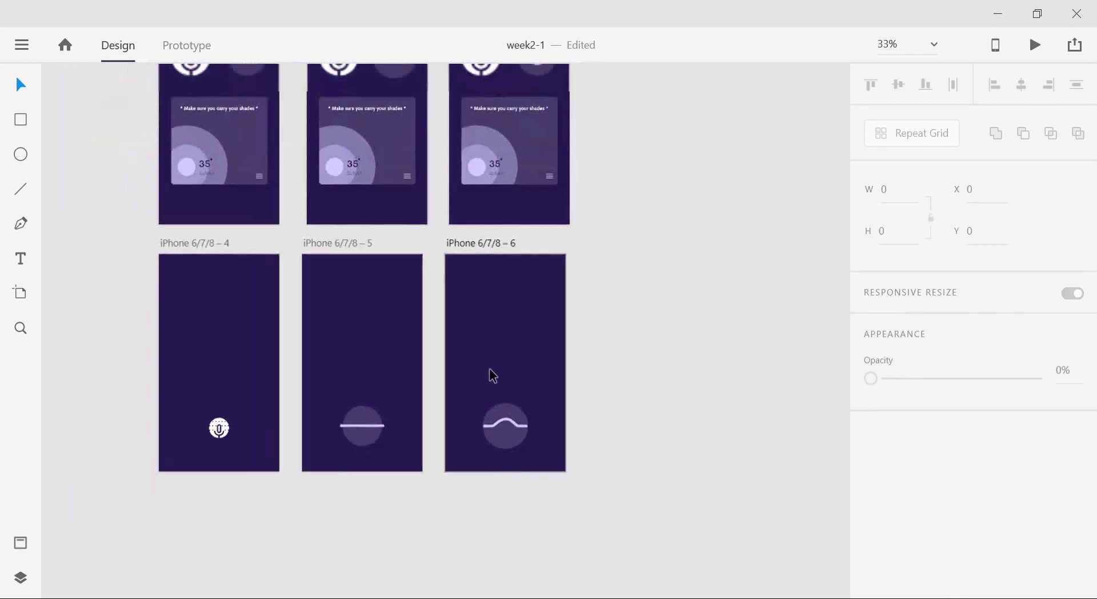
pyautogui.click(480, 253)
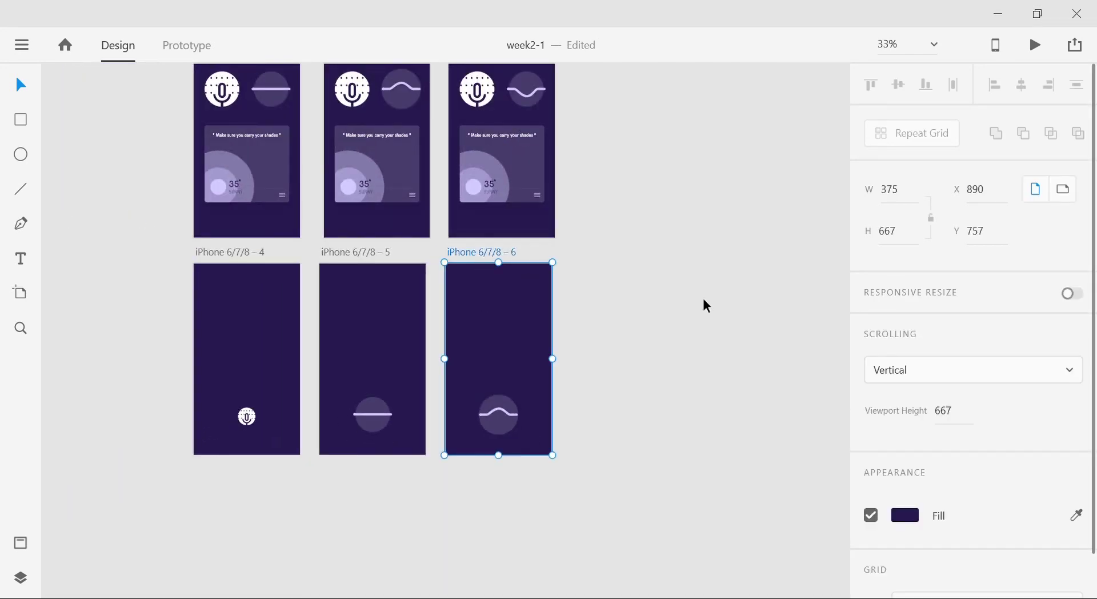
pyautogui.hotkey('ctrl', 'd')
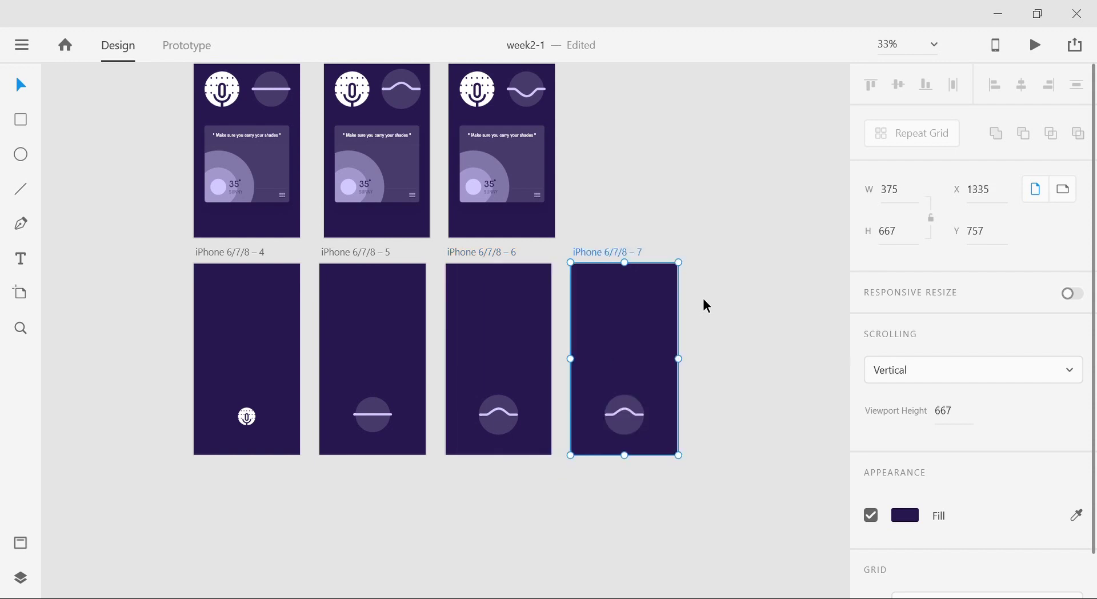
# Copy the circle and its downward wave from the iPhone 6/7/8 – 3 artboard onto the wave circle of the iPhone 6/7/8 – 7 artboard.
pyautogui.scroll(6, 703, 306)
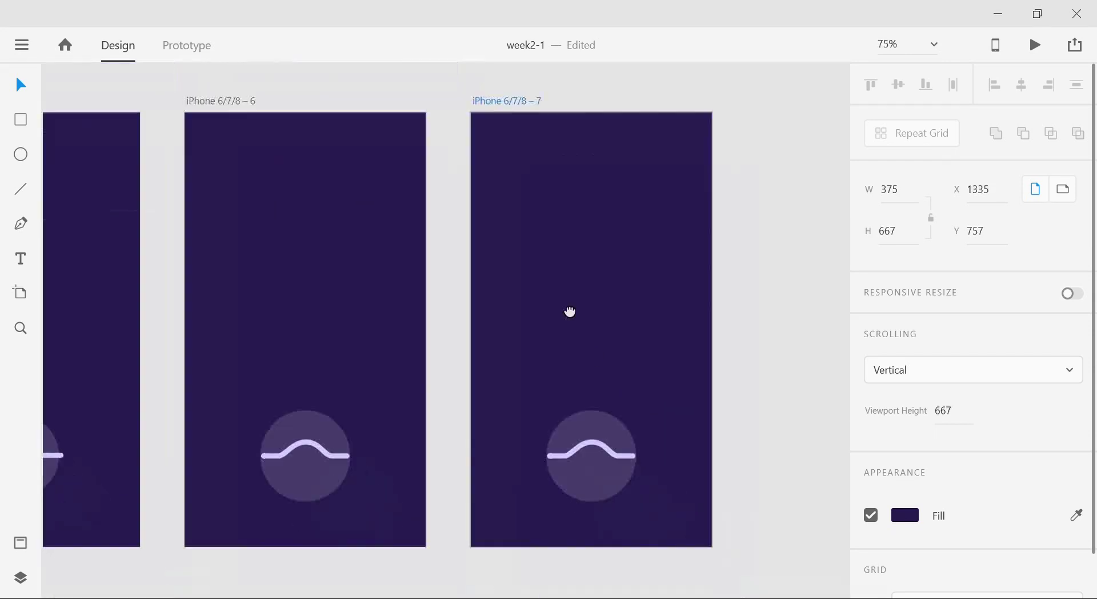
pyautogui.moveTo(570, 311); pyautogui.dragTo(546, 301)
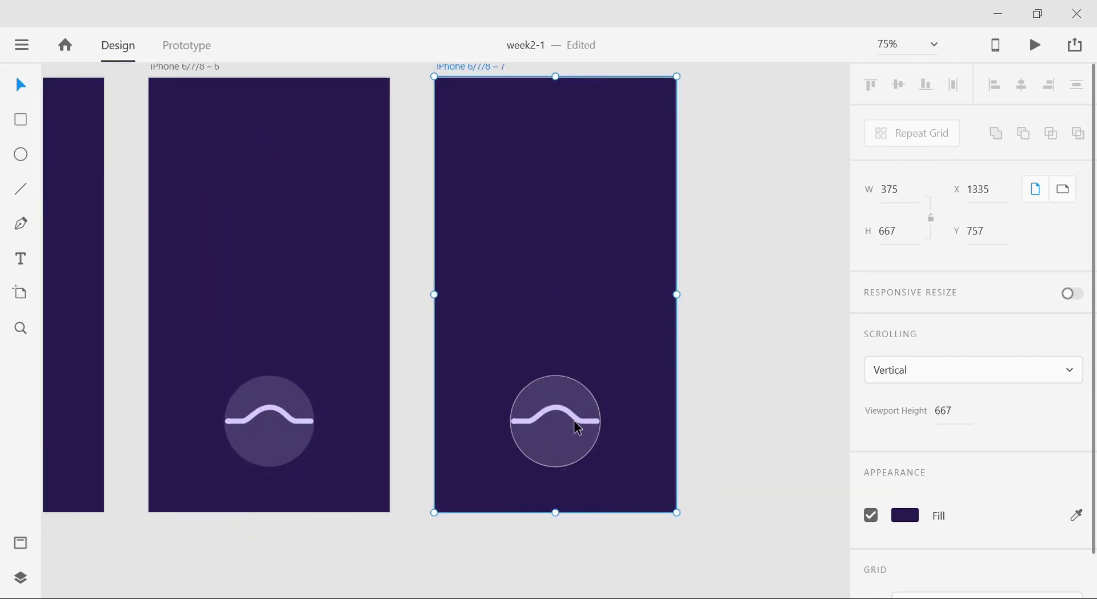
pyautogui.hotkey('ctrl', '-')
pyautogui.hotkey('ctrl', '-')
pyautogui.click(492, 170)
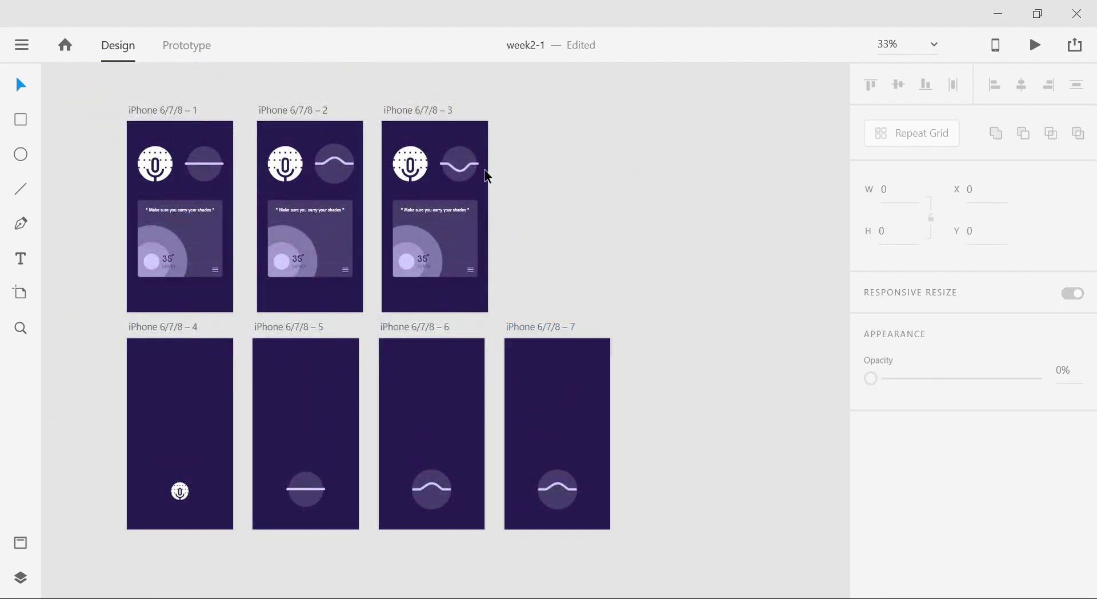
pyautogui.click(450, 164)
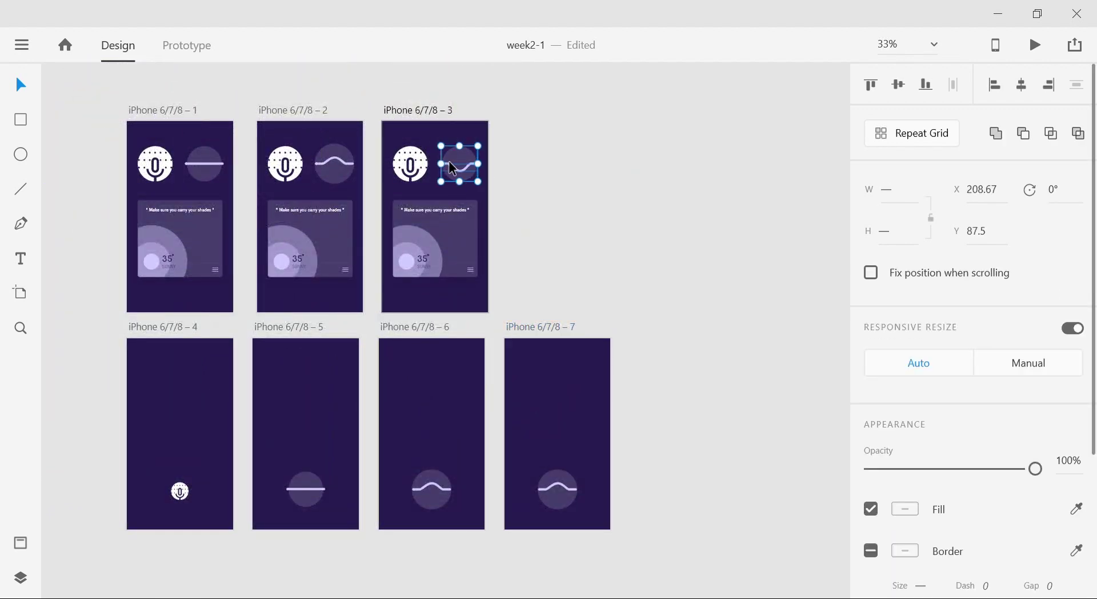
pyautogui.moveTo(506, 367); pyautogui.dragTo(481, 342)
pyautogui.moveTo(441, 142); pyautogui.dragTo(537, 468)
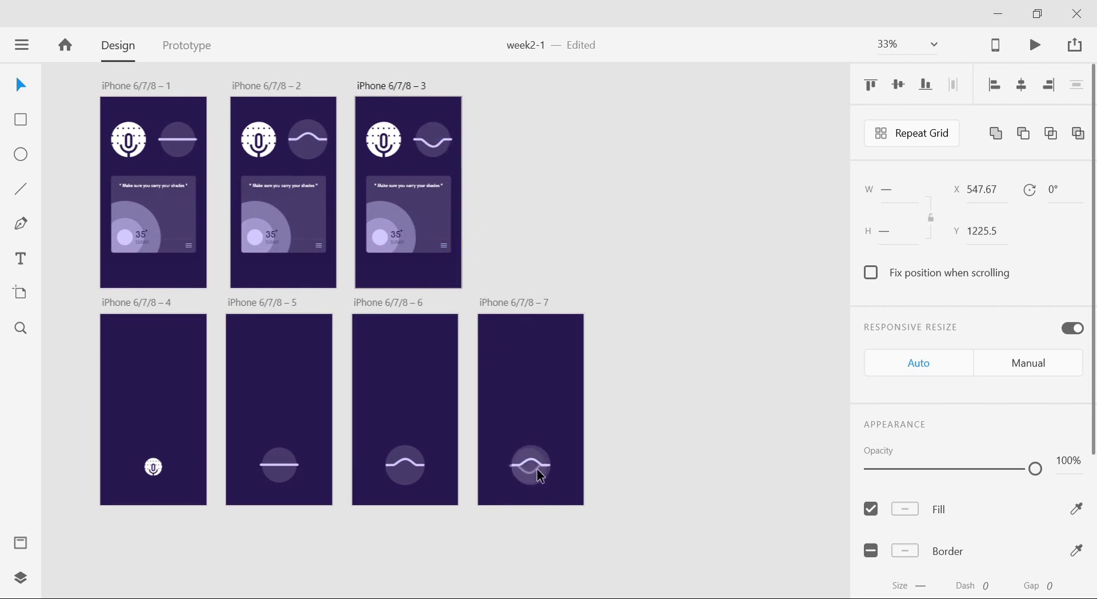
# Align the copied downward-wave circle with the upward-wave circle beneath it, at X 122.67 and Y 466.5.
pyautogui.scroll(2, 552, 460)
pyautogui.scroll(-3, 539, 379)
pyautogui.hscroll(3, 465, 311)
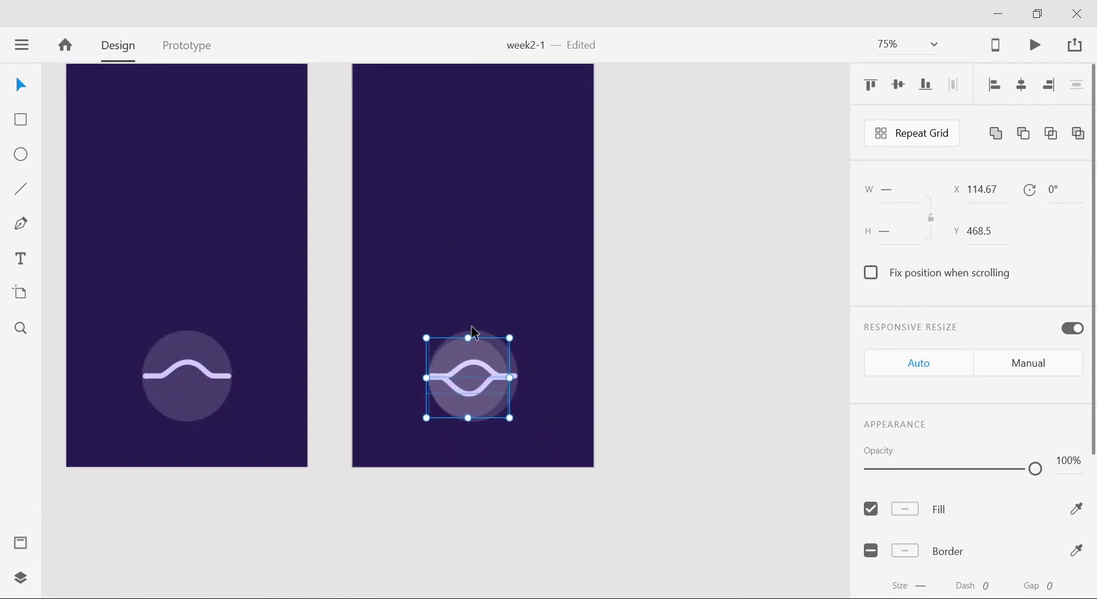
pyautogui.moveTo(487, 356); pyautogui.dragTo(490, 358)
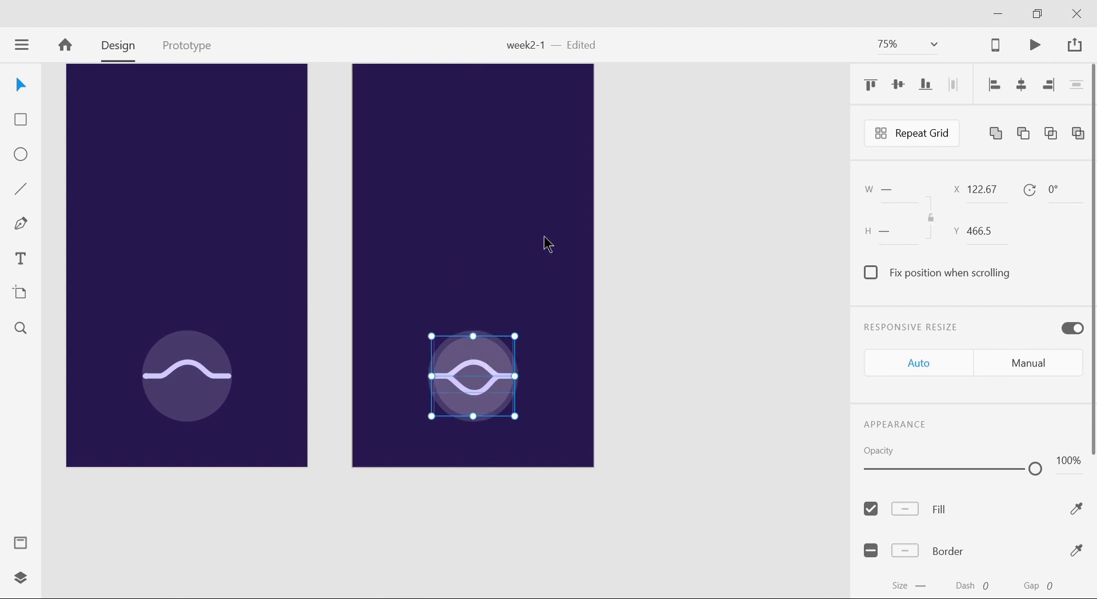
# Lock the overlapping shapes on the iPhone 6/7/8 – 7 artboard, then unlock and delete only the larger circle.
pyautogui.hotkey('ctrl', 'a')
pyautogui.moveTo(525, 454); pyautogui.dragTo(433, 307)
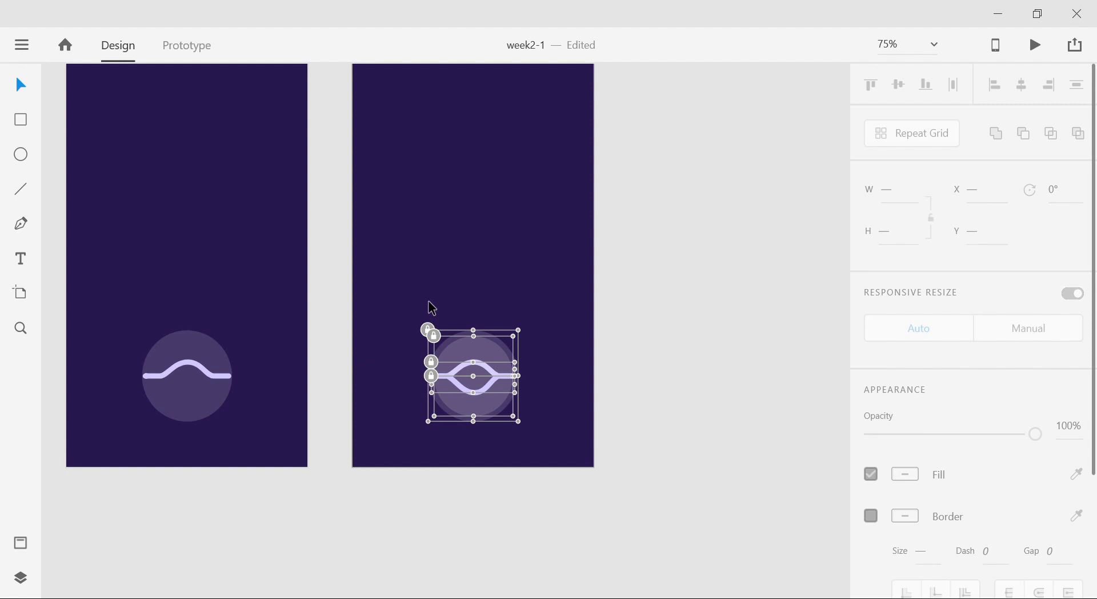
pyautogui.click(438, 302)
pyautogui.scroll(1, 437, 303)
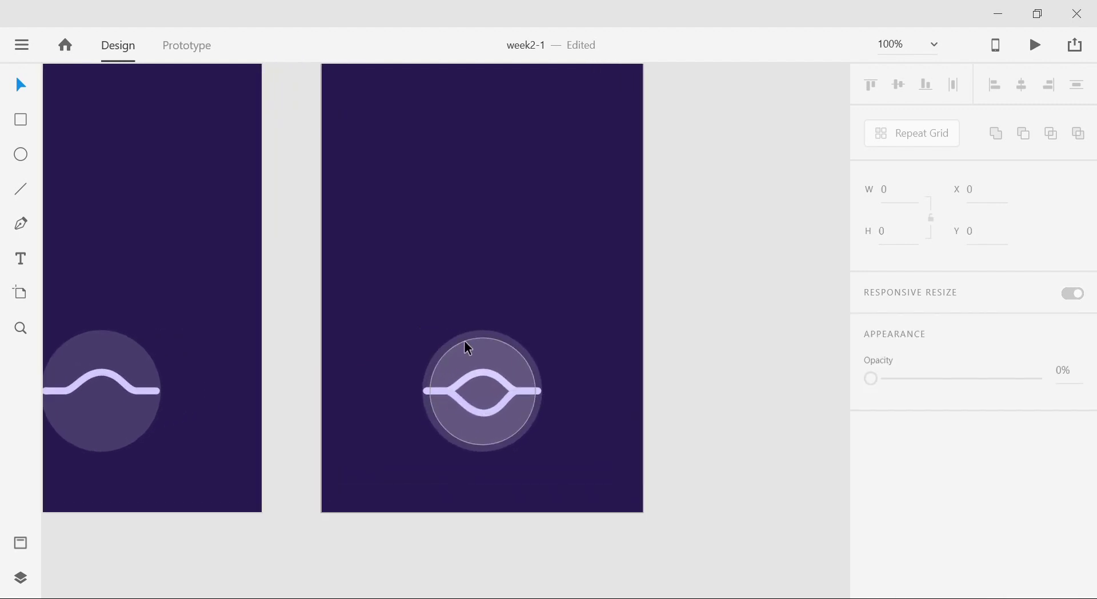
pyautogui.click(432, 339)
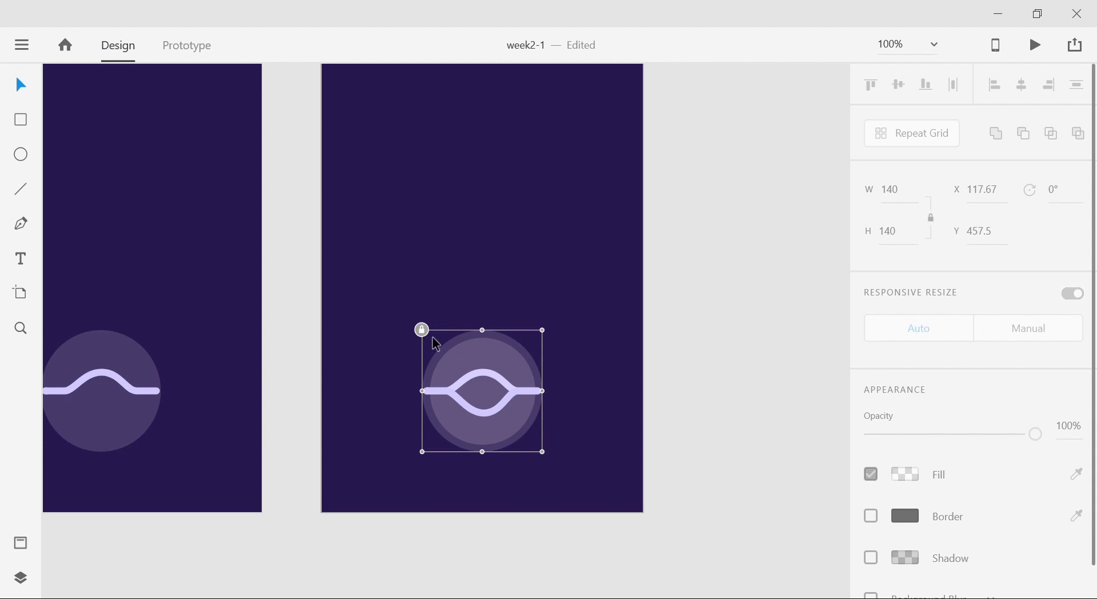
pyautogui.click(425, 331)
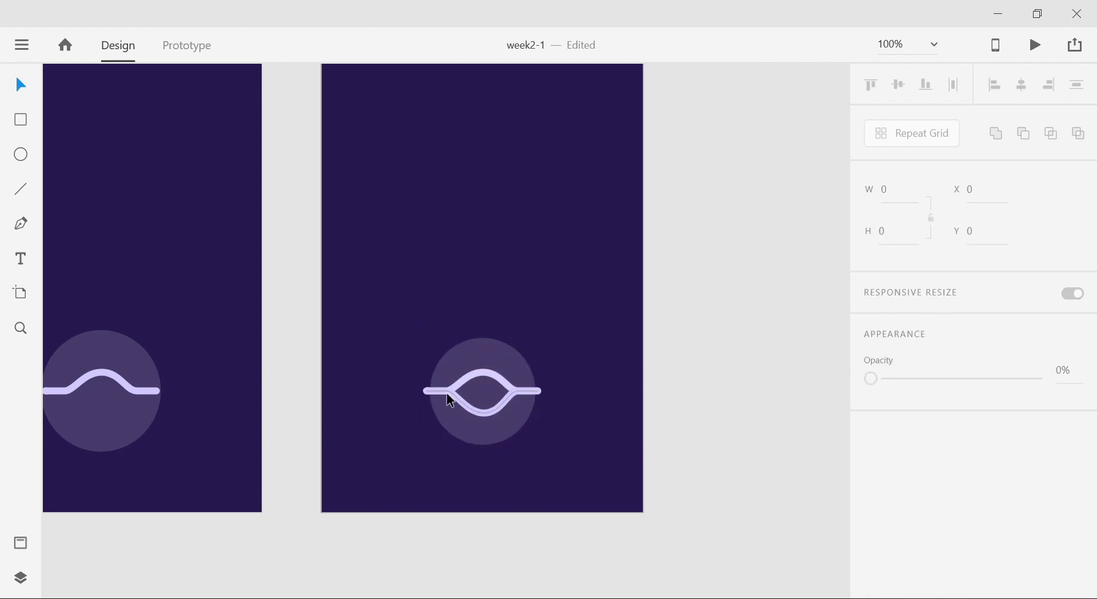
pyautogui.click(488, 382)
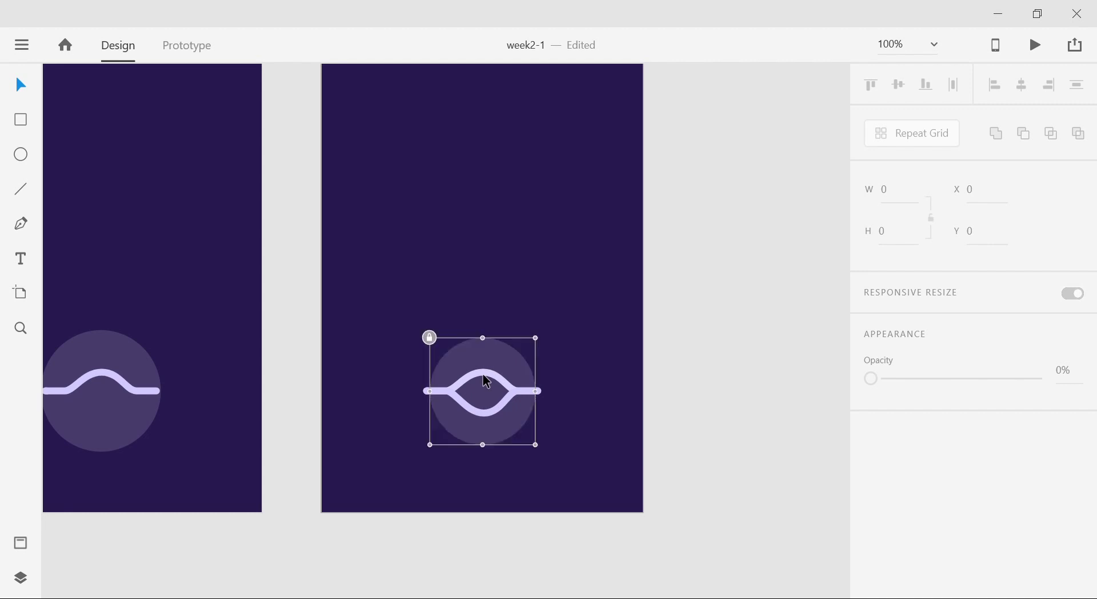
pyautogui.press('Delete')
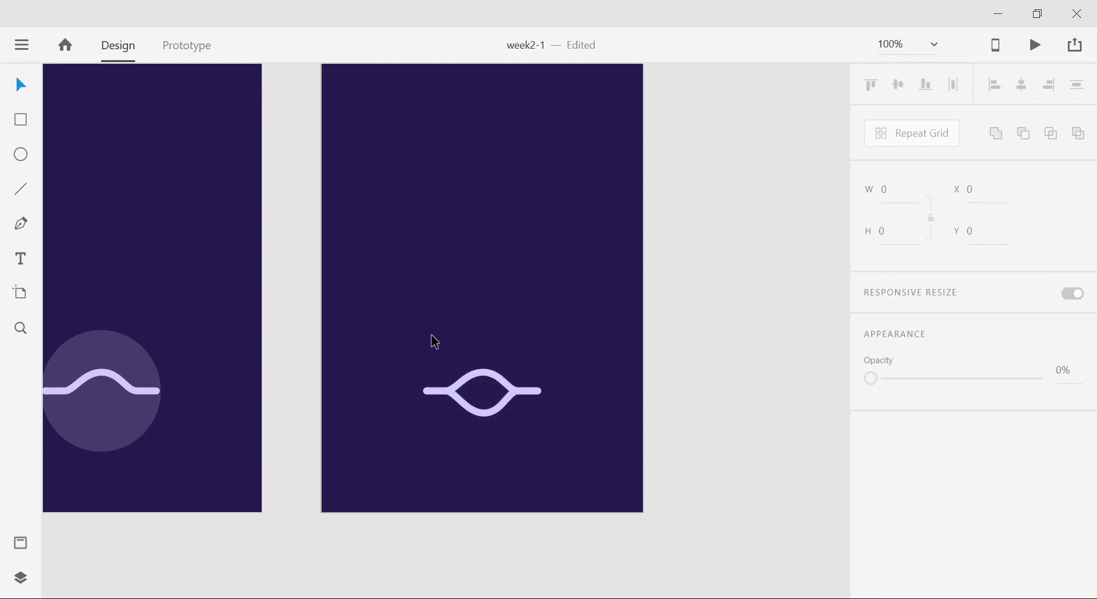
pyautogui.hotkey('ctrl', 'z')
pyautogui.click(486, 371)
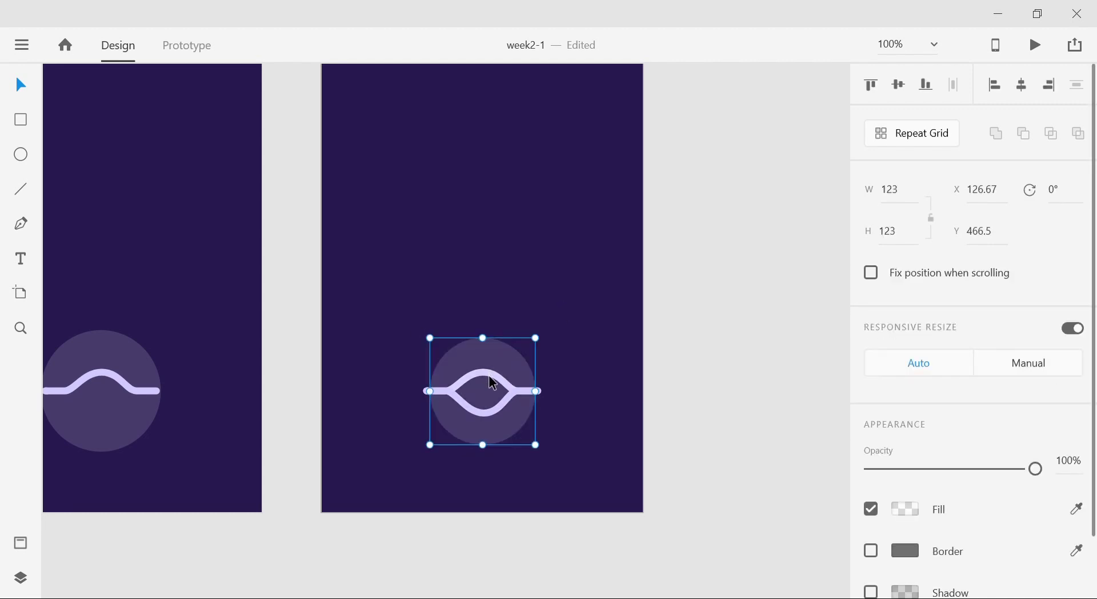
pyautogui.moveTo(492, 360); pyautogui.dragTo(451, 358)
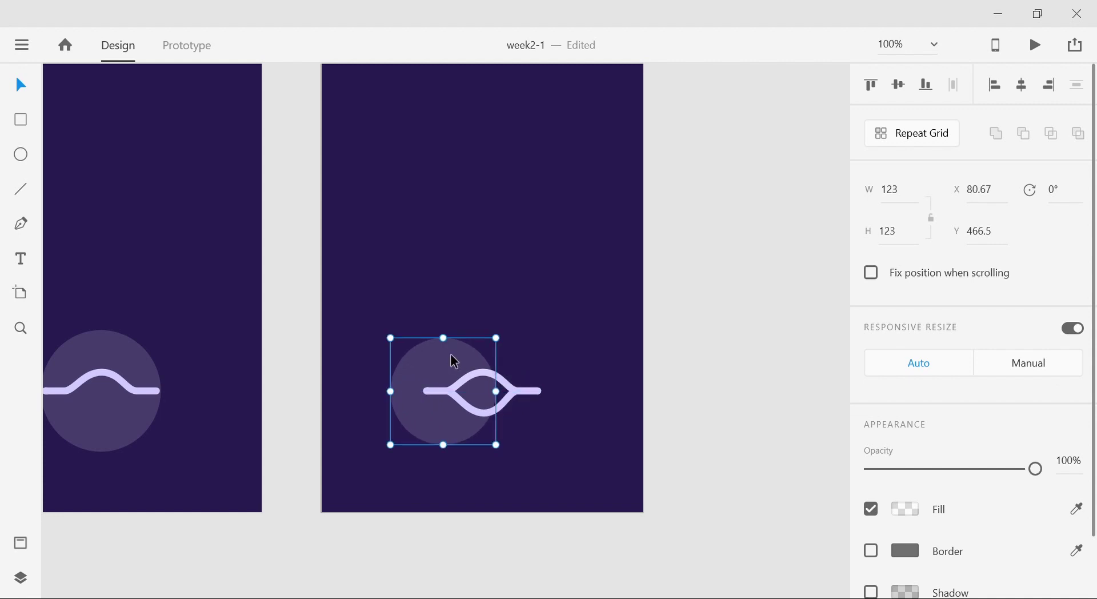
pyautogui.hotkey('ctrl', 'z')
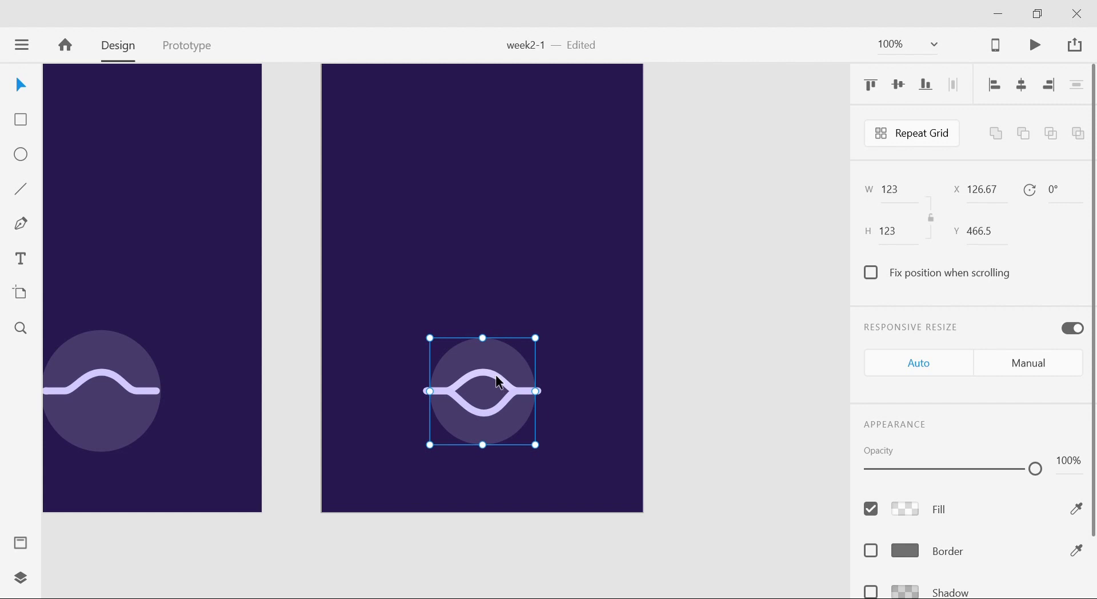
pyautogui.click(352, 346)
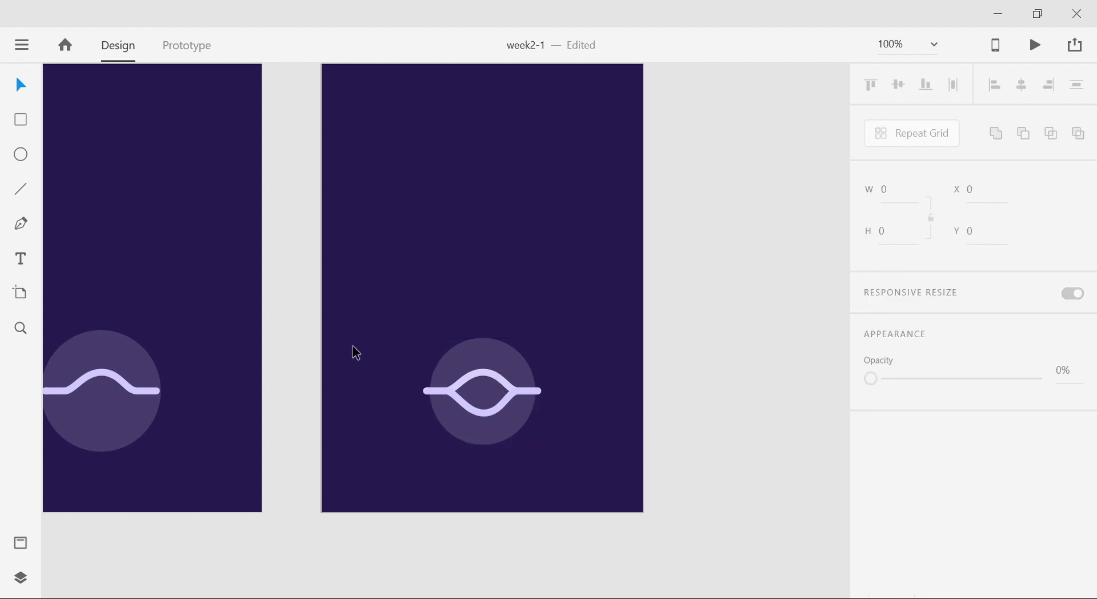
pyautogui.click(430, 393)
pyautogui.click(615, 354)
pyautogui.hotkey('ctrl', '-')
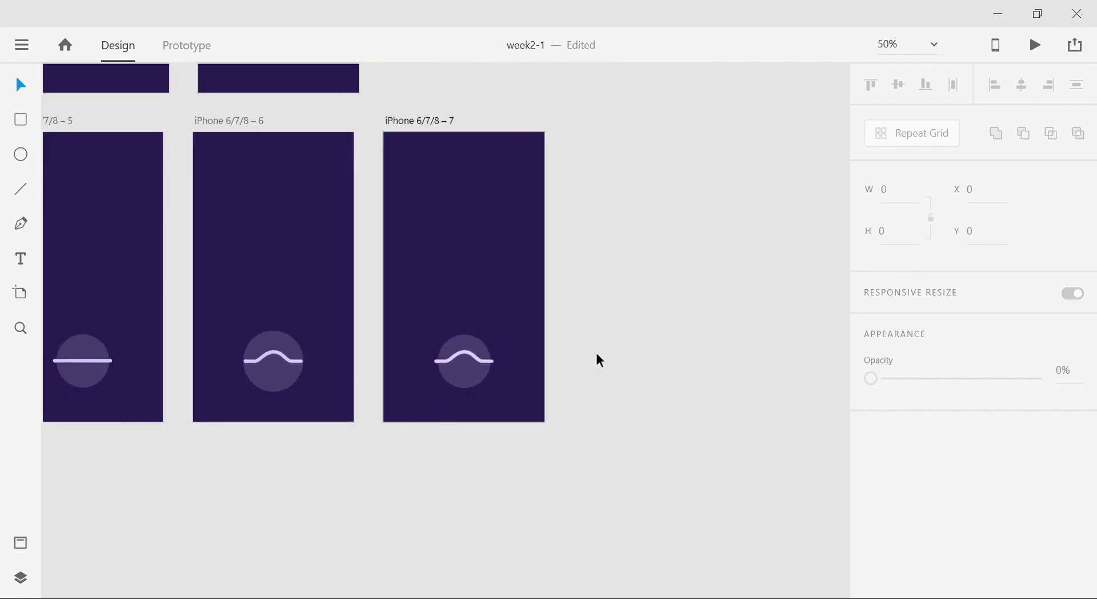
pyautogui.hotkey('ctrl', '+')
# Move the downward wave 4 px lower to Y 531.5, separating it from the overlapping upward wave.
pyautogui.click(461, 360)
pyautogui.click(472, 375)
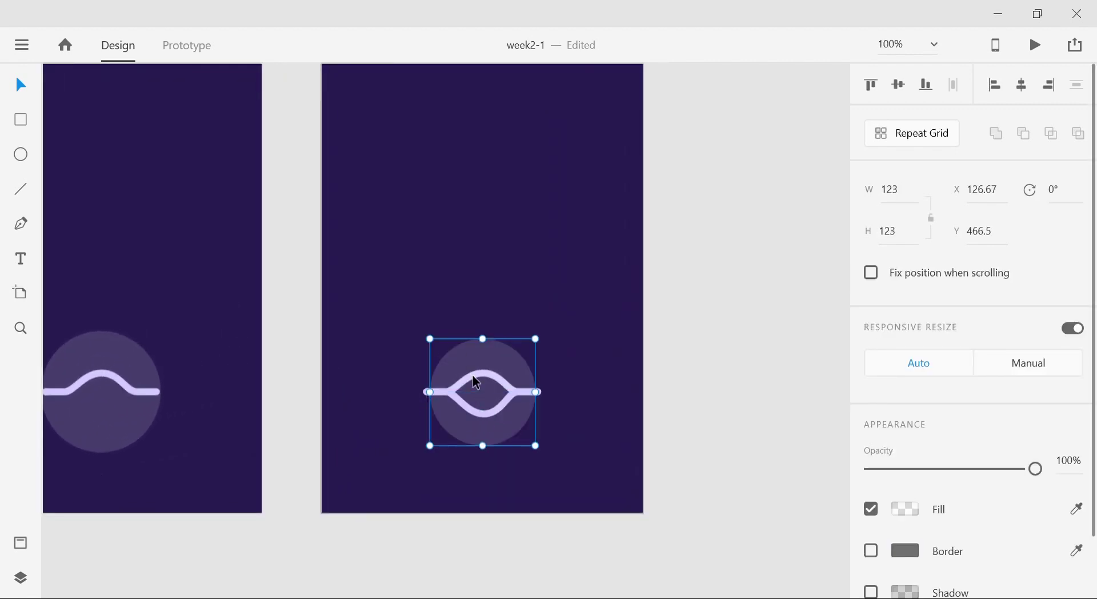
pyautogui.hotkey('ctrl', '+')
pyautogui.hotkey('ctrl', '+')
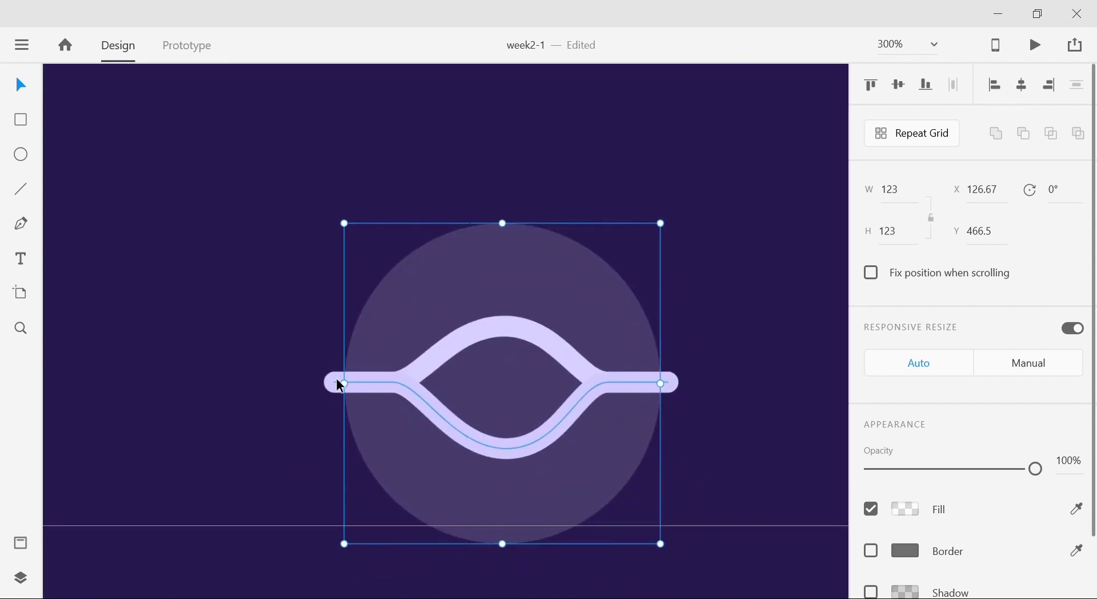
pyautogui.click(336, 378)
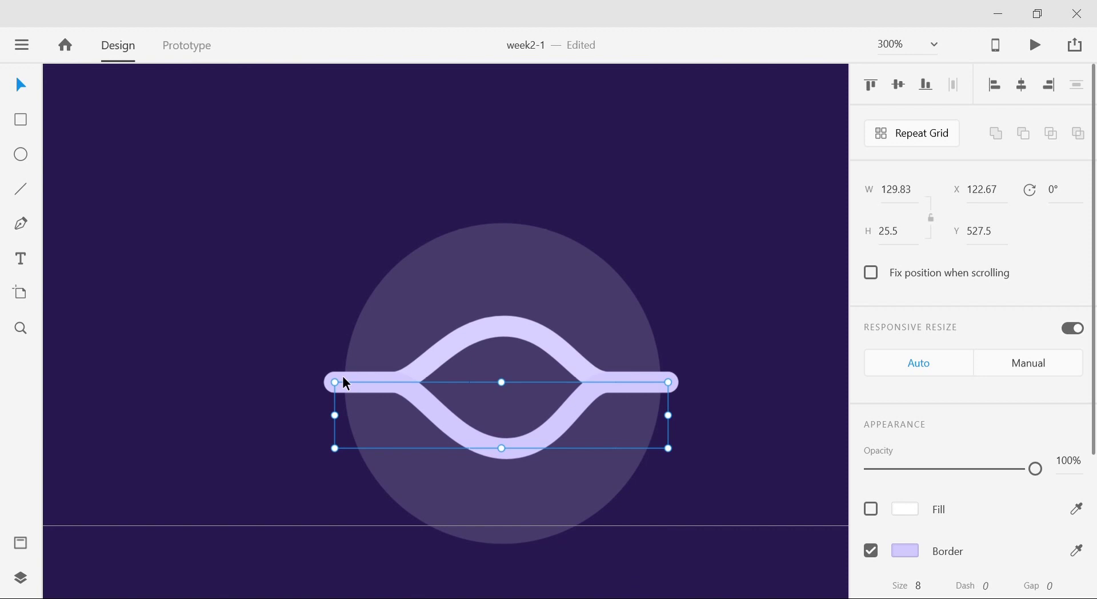
pyautogui.press('Down')
pyautogui.press('Down')
pyautogui.press('Down')
pyautogui.press('Down')
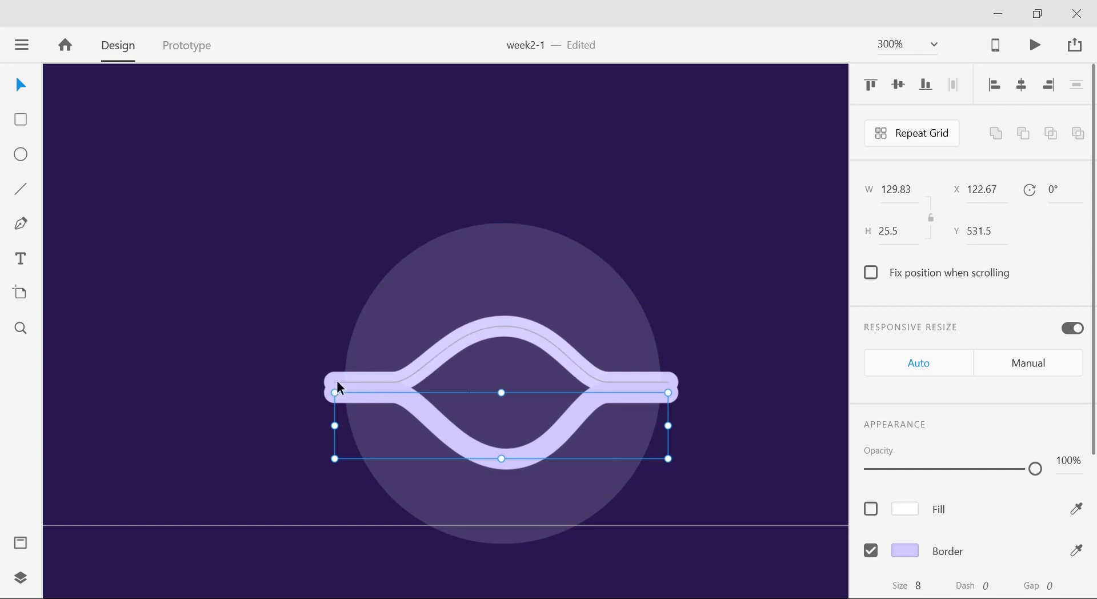
pyautogui.click(340, 386)
pyautogui.click(336, 325)
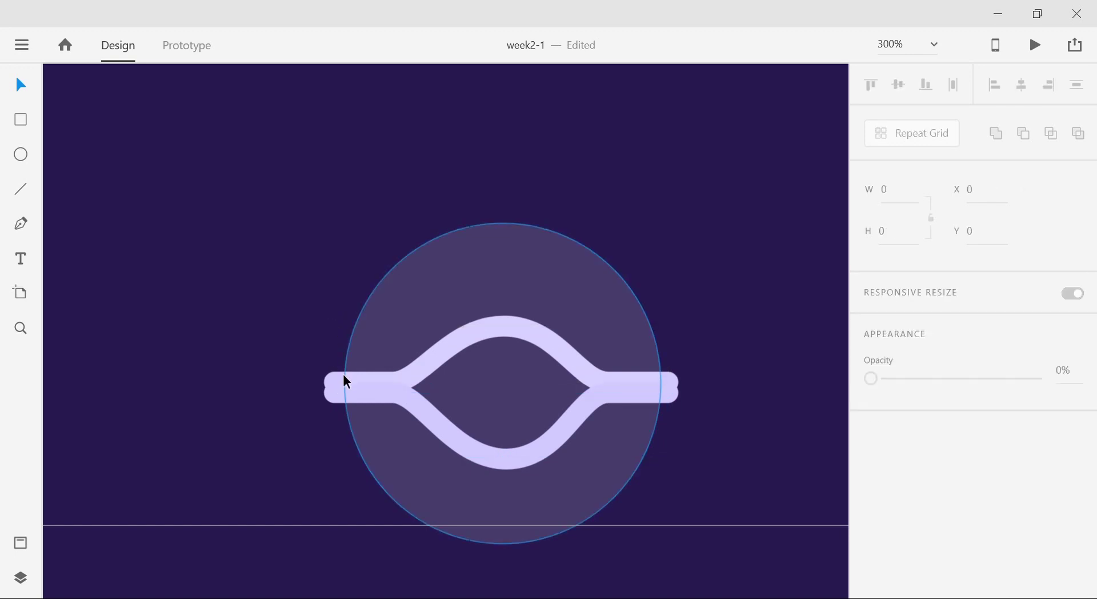
# Delete the upward wave from the iPhone 6/7/8 – 7 artboard and raise the downward wave to Y 528.5.
pyautogui.click(336, 383)
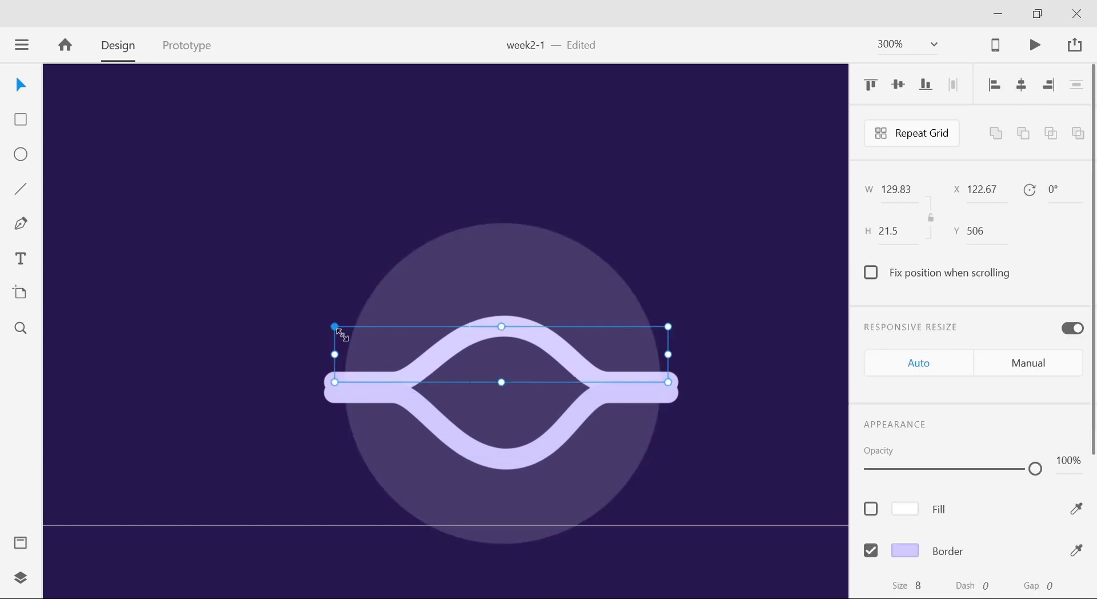
pyautogui.press('Delete')
pyautogui.click(399, 392)
pyautogui.press('Up')
pyautogui.press('Up')
pyautogui.press('Up')
pyautogui.press('Up')
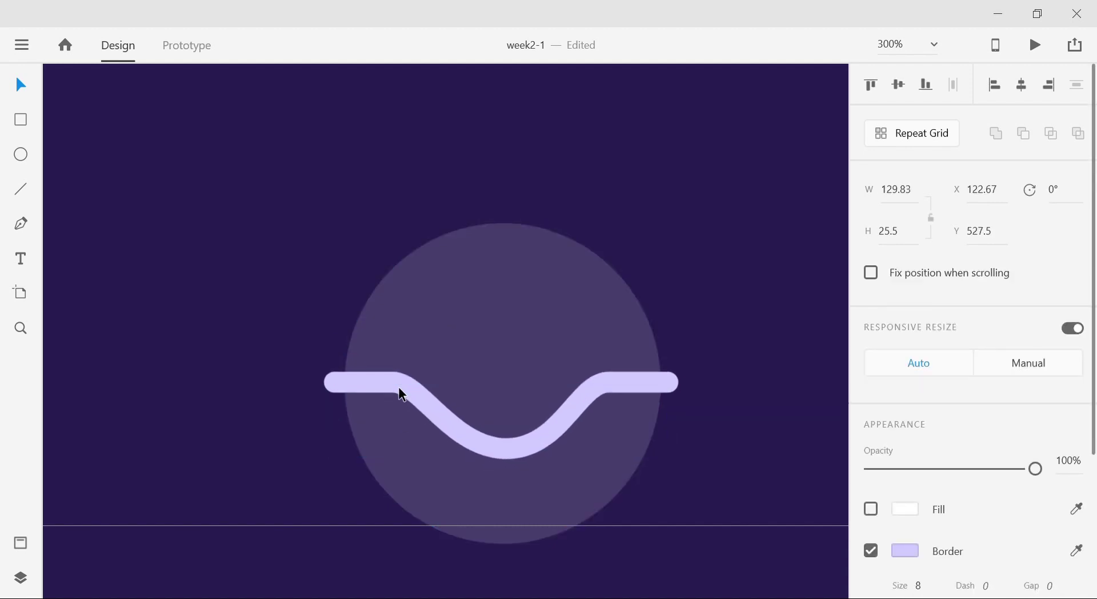
pyautogui.press('Down')
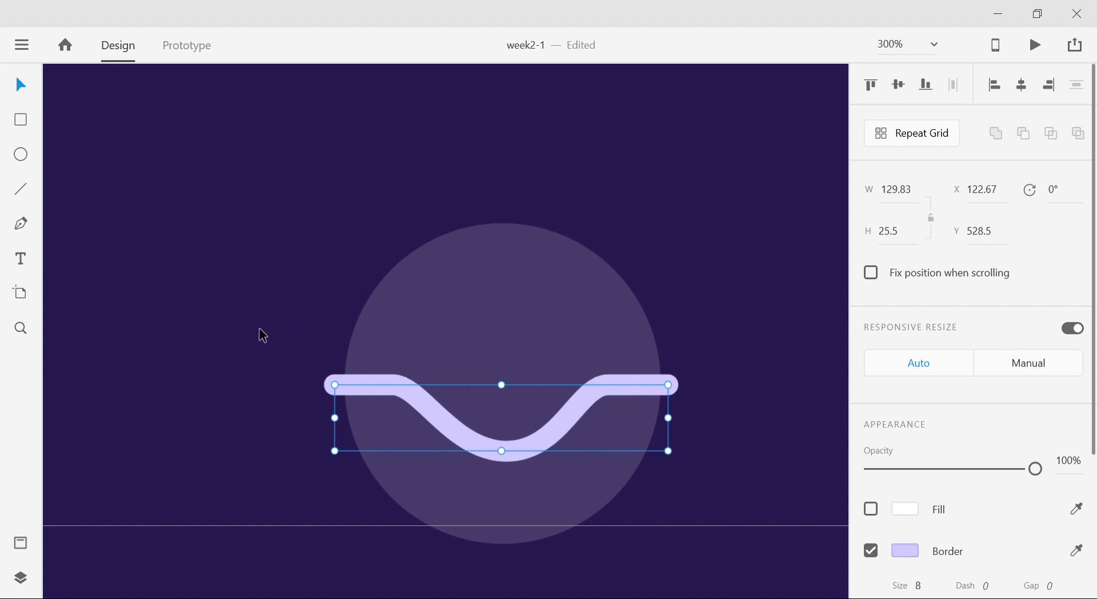
# Save the document with the finished downward-wave artboard.
pyautogui.click(258, 327)
pyautogui.hotkey('ctrl', 's')
pyautogui.hotkey('ctrl', '0')
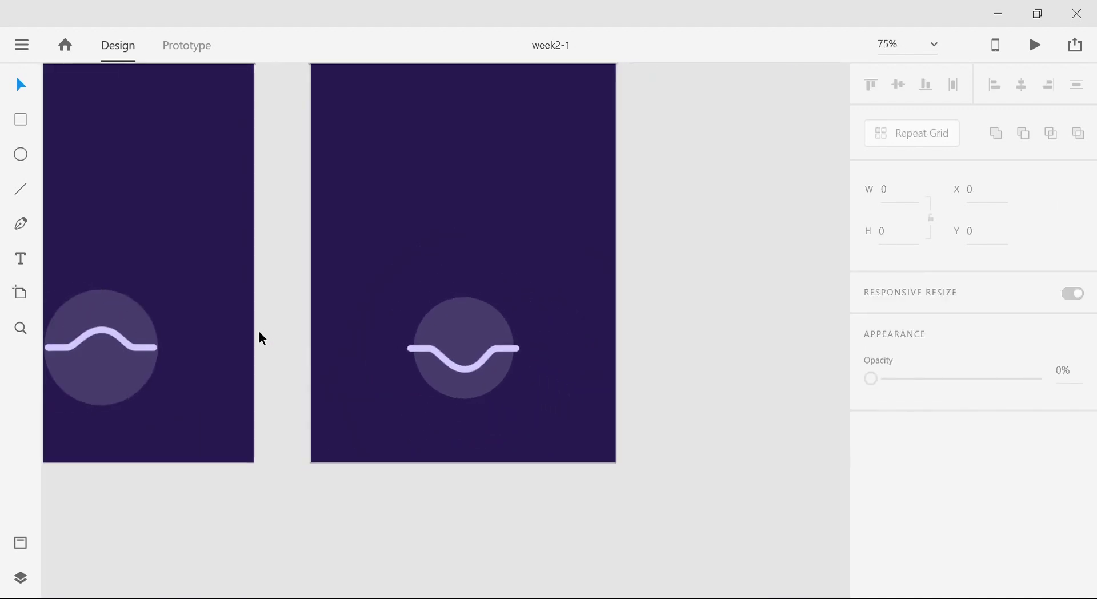
# Duplicate the iPhone 6/7/8 – 7 artboard at the end of its row.
pyautogui.hscroll(-10, 367, 257)
pyautogui.scroll(3, 368, 257)
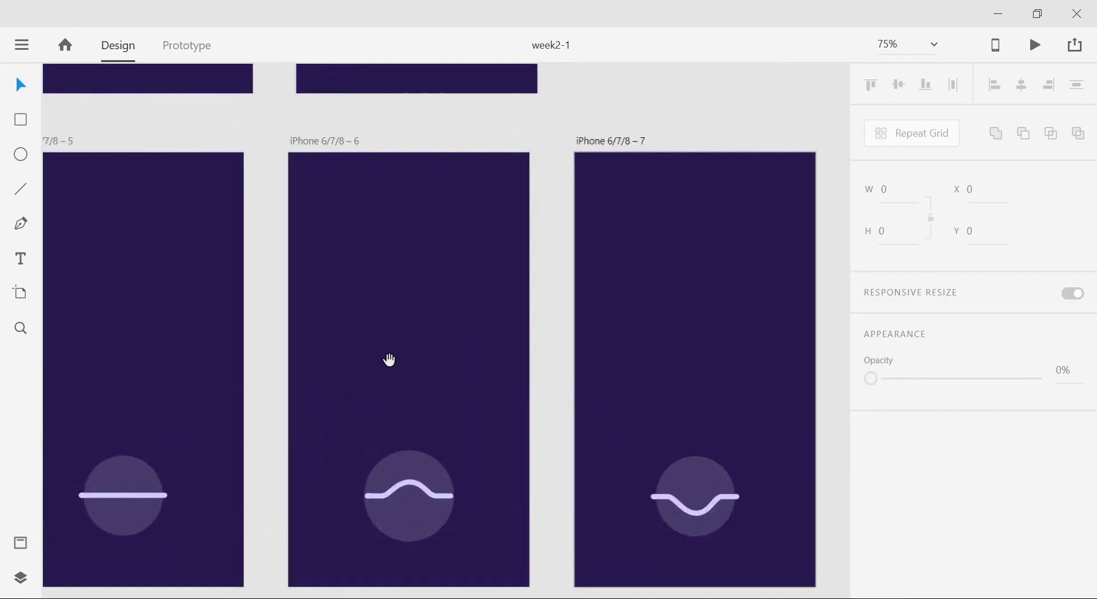
pyautogui.moveTo(388, 353); pyautogui.dragTo(429, 360)
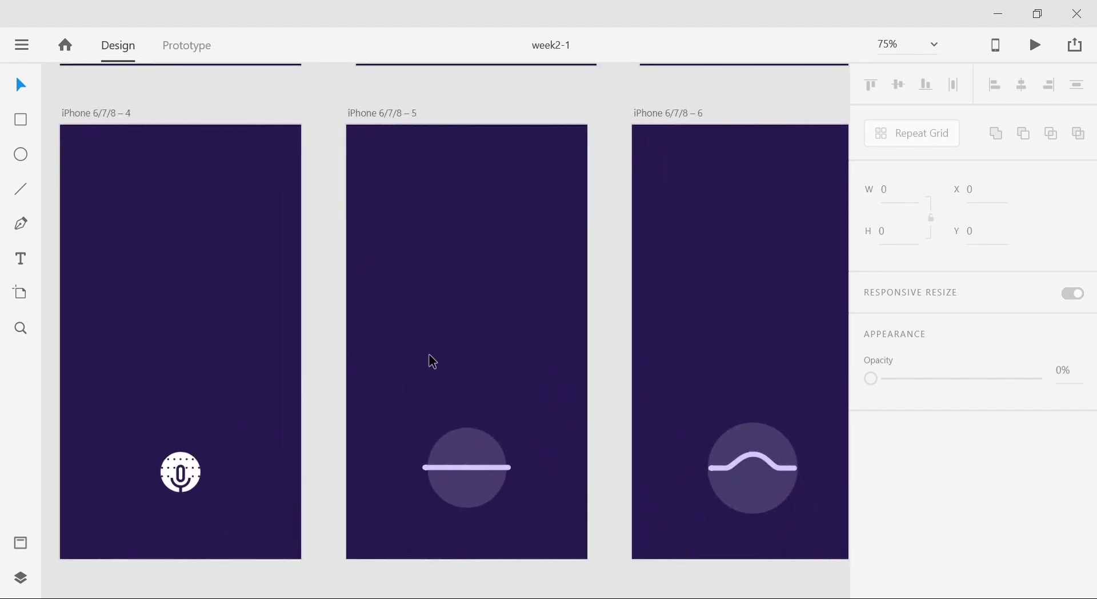
pyautogui.scroll(-5, 428, 360)
pyautogui.scroll(-3, 461, 381)
pyautogui.hotkey('ctrl', 'Tab')
pyautogui.click(109, 50)
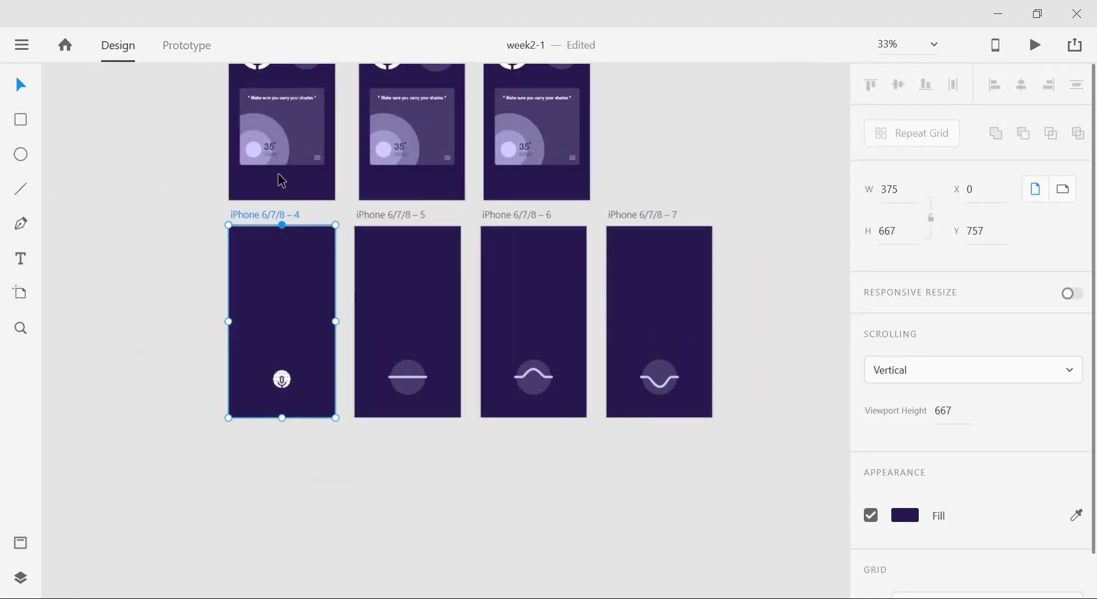
pyautogui.click(740, 447)
pyautogui.moveTo(737, 448); pyautogui.dragTo(604, 463)
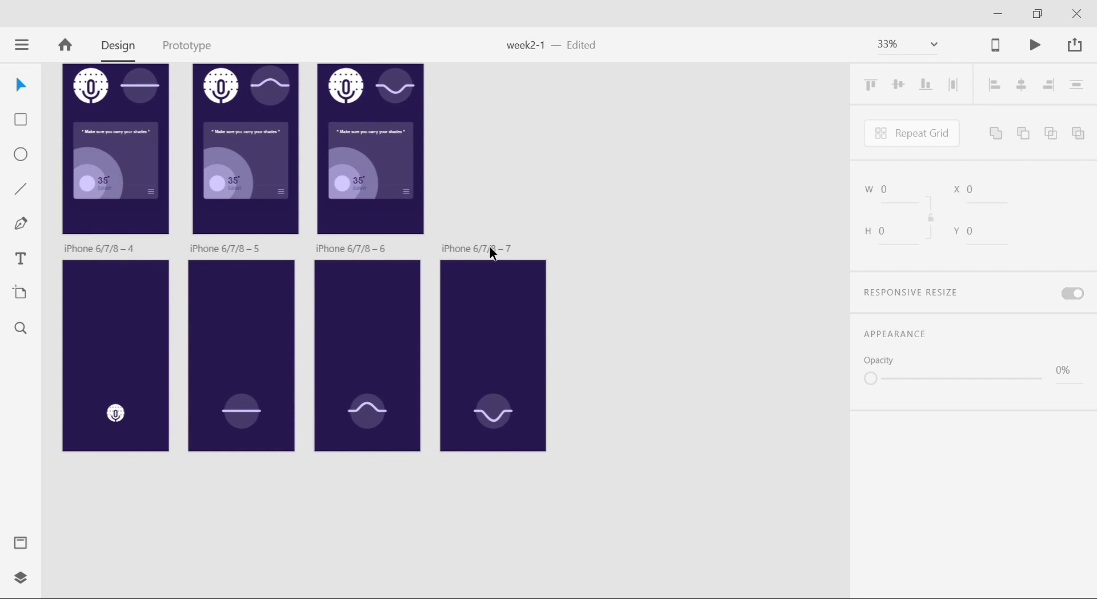
pyautogui.click(492, 249)
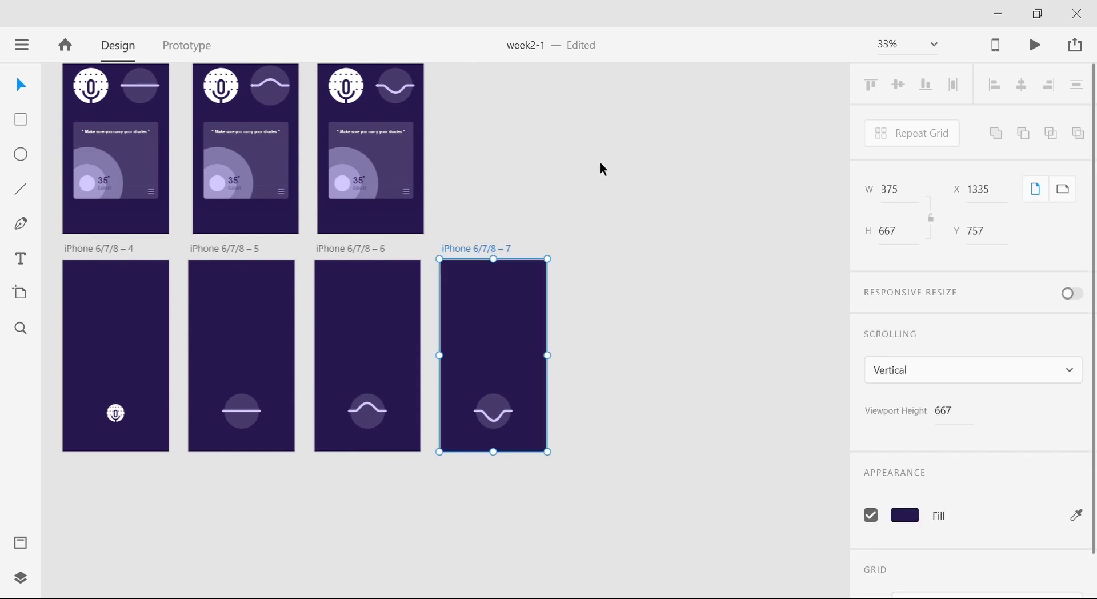
pyautogui.hotkey('ctrl', 'd')
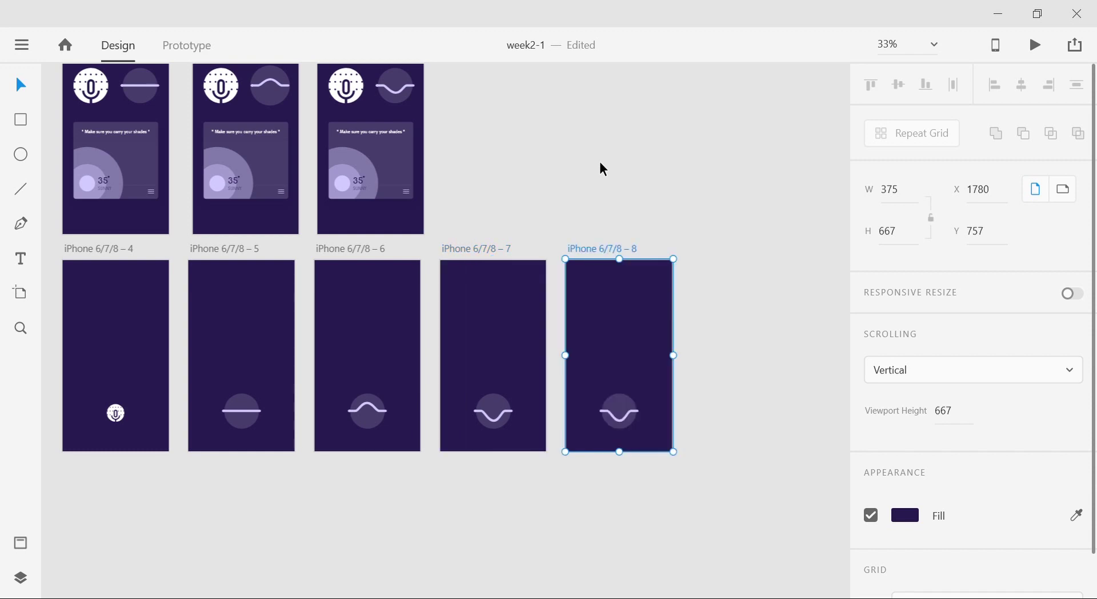
pyautogui.click(641, 279)
# Set the opacity of the circle and downward wave on the iPhone 6/7/8 – 8 artboard to 0%.
pyautogui.hscroll(-2, 657, 451)
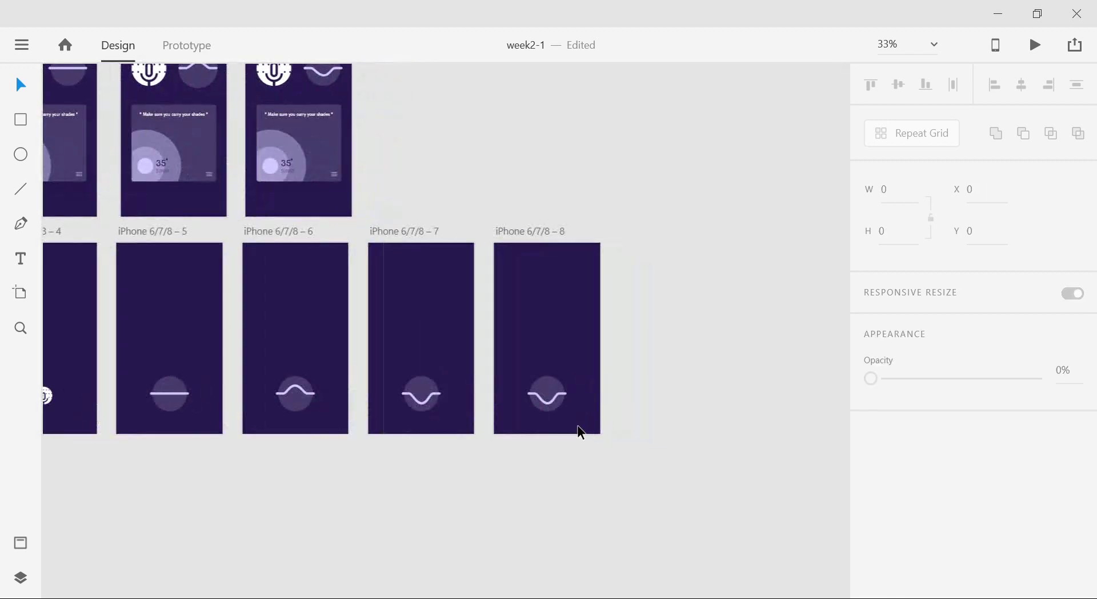
pyautogui.hotkey('ctrl', '=')
pyautogui.hscroll(2, 579, 527)
pyautogui.hscroll(1, 580, 527)
pyautogui.moveTo(566, 448); pyautogui.dragTo(478, 388)
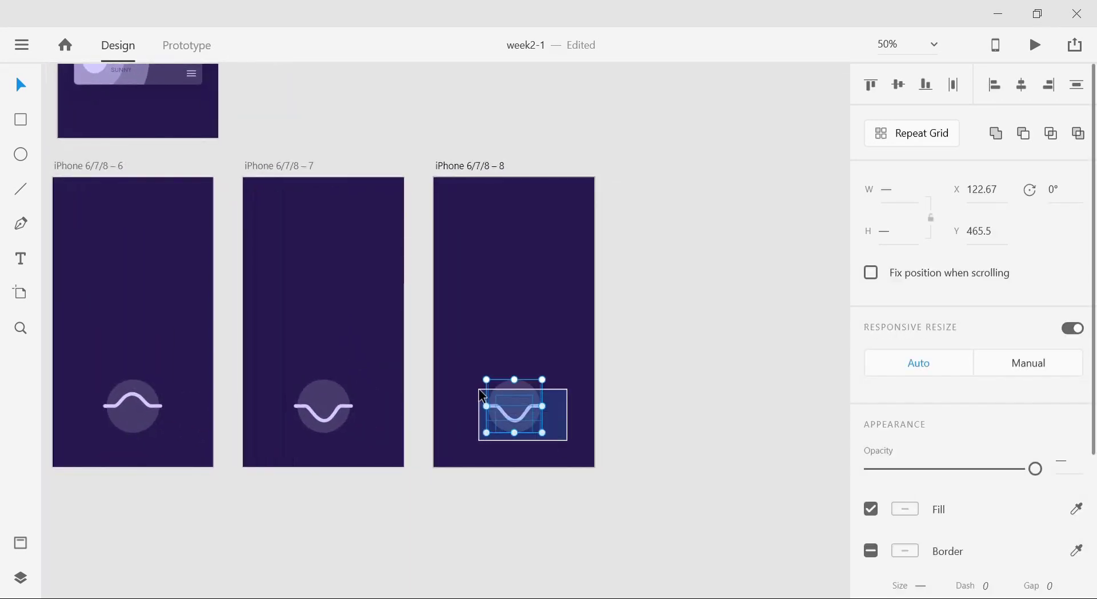
pyautogui.moveTo(1038, 470); pyautogui.dragTo(714, 483)
pyautogui.click(720, 355)
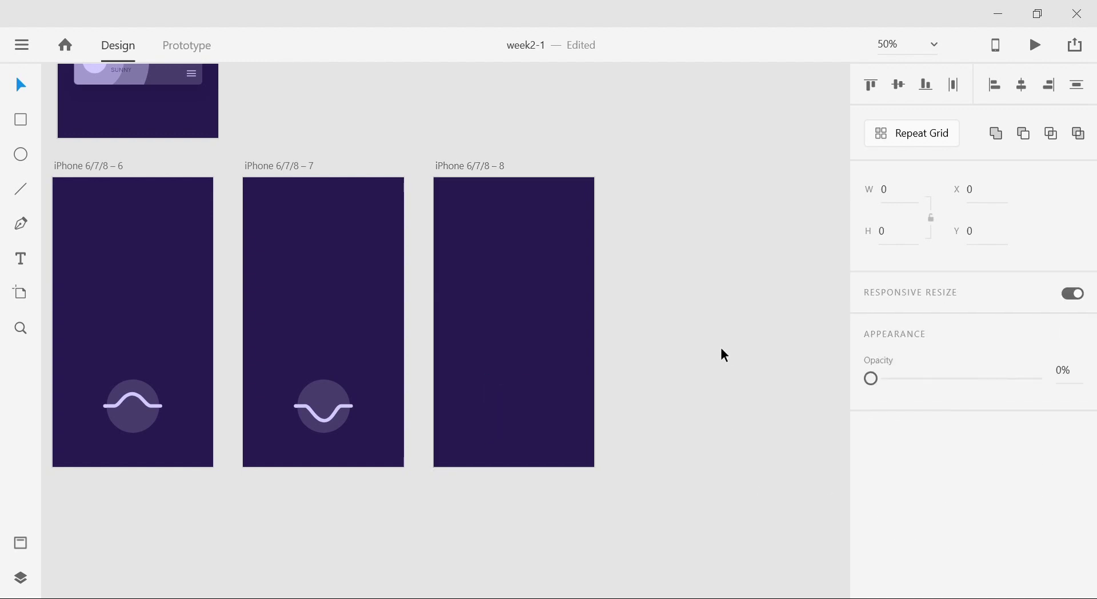
# Lock the invisible circle that covers the microphone icon on the iPhone 6/7/8 – 4 artboard.
pyautogui.hotkey('ctrl', '-')
pyautogui.hscroll(-3, 485, 308)
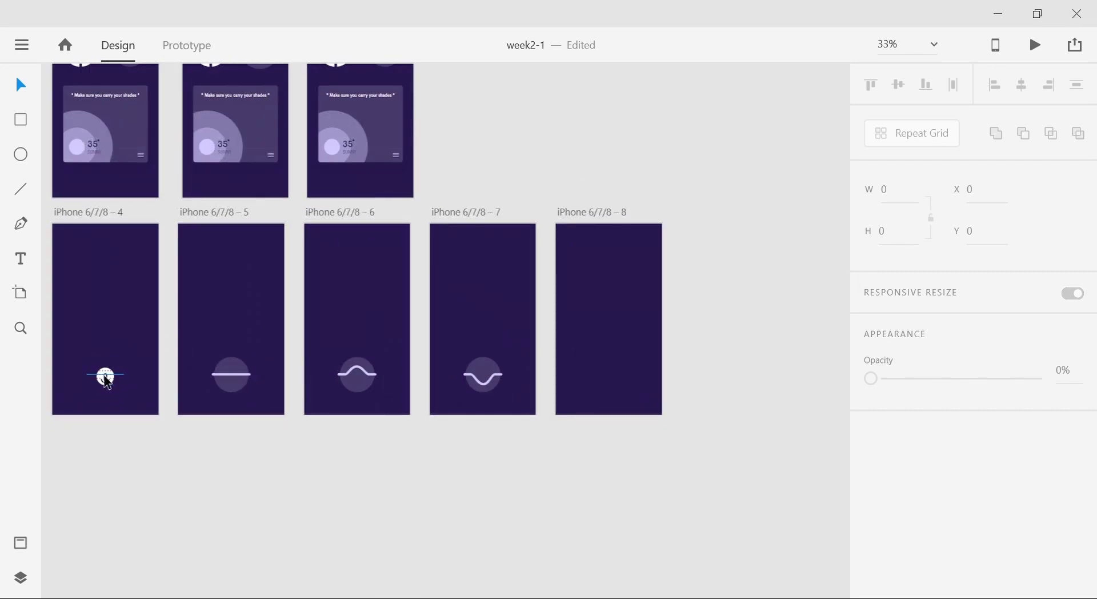
pyautogui.click(106, 387)
pyautogui.click(106, 383)
pyautogui.scroll(5, 309, 451)
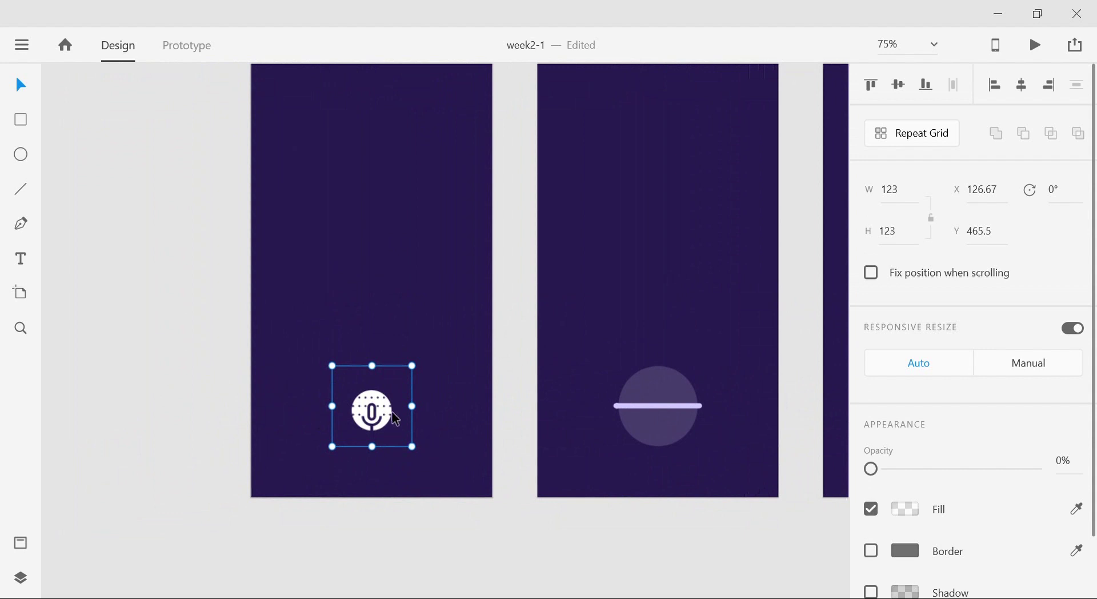
pyautogui.hotkey('ctrl', 'l')
pyautogui.click(428, 423)
# Copy the microphone icon from the iPhone 6/7/8 – 4 artboard onto the iPhone 6/7/8 – 8 artboard and save the document.
pyautogui.moveTo(392, 455); pyautogui.dragTo(339, 398)
pyautogui.click(424, 437)
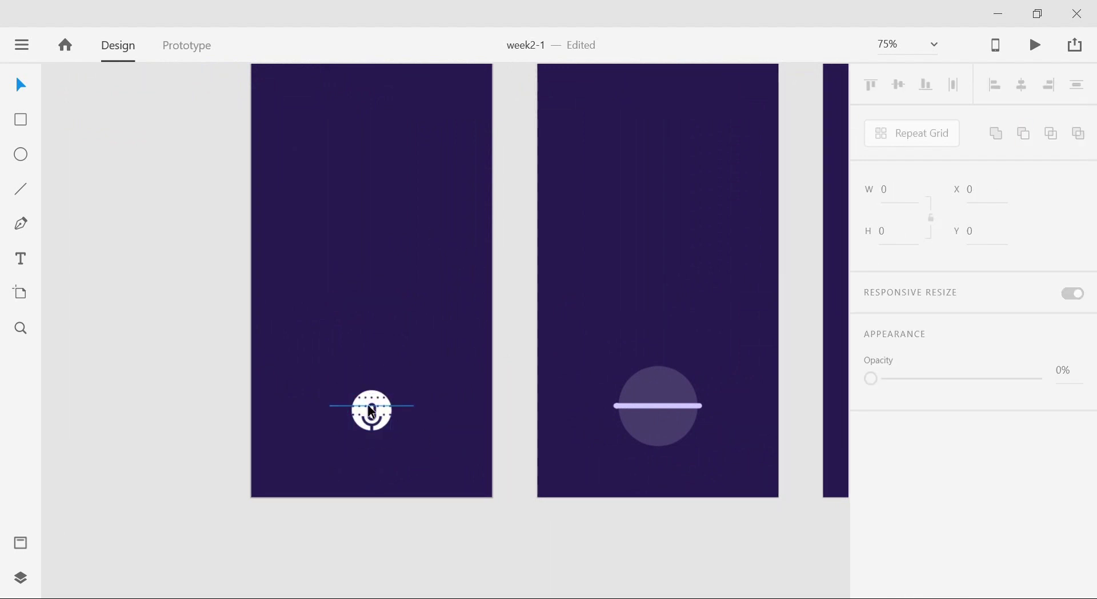
pyautogui.moveTo(421, 457); pyautogui.dragTo(340, 384)
pyautogui.click(465, 439)
pyautogui.scroll(-2, 485, 443)
pyautogui.hscroll(10, 326, 443)
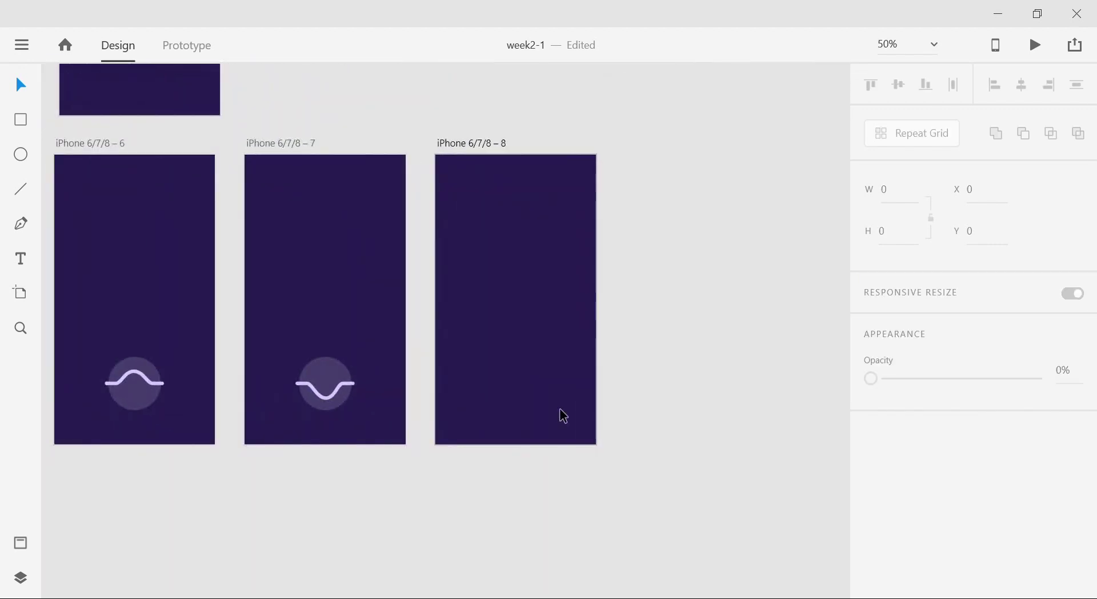
pyautogui.hotkey('ctrl', 'v')
pyautogui.click(658, 364)
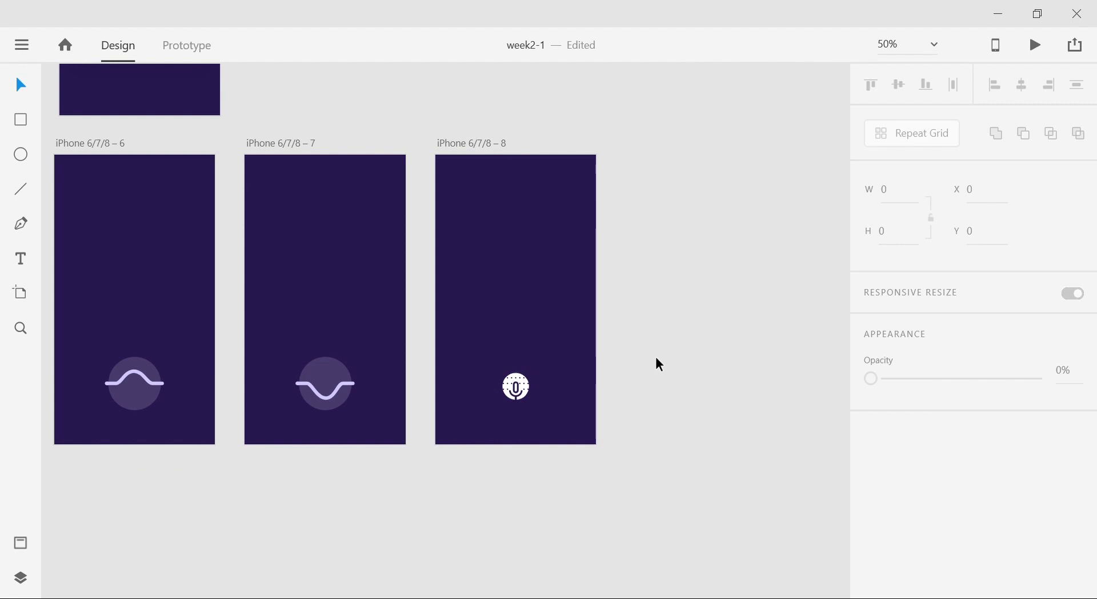
pyautogui.hotkey('ctrl', 's')
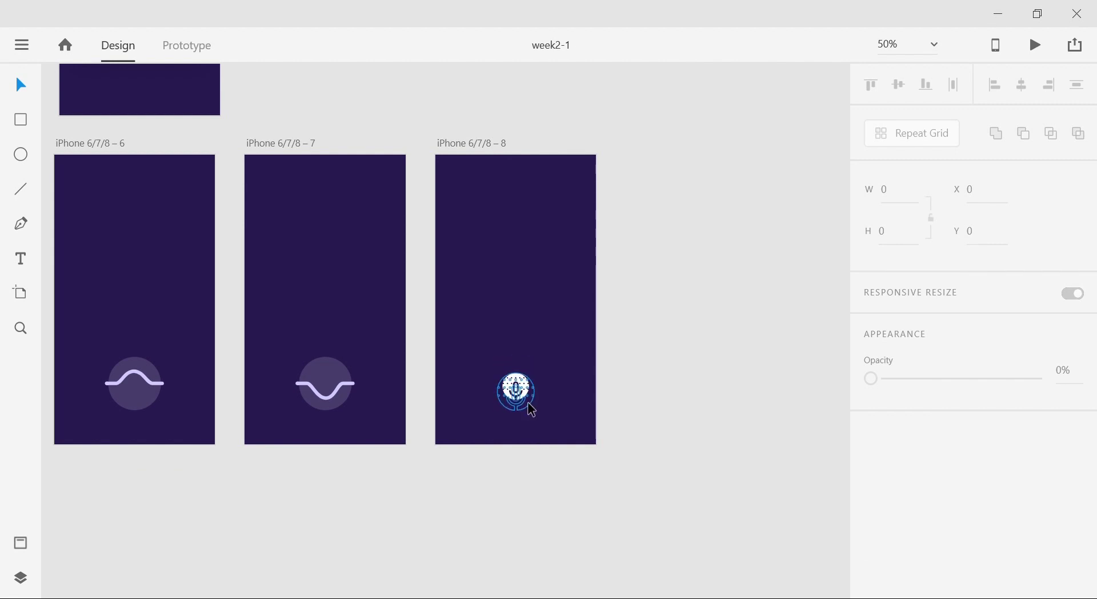
pyautogui.click(527, 406)
pyautogui.click(607, 282)
# Group all elements of the weather card on the artboard directly above iPhone 6/7/8 – 4.
pyautogui.moveTo(441, 274); pyautogui.dragTo(536, 341)
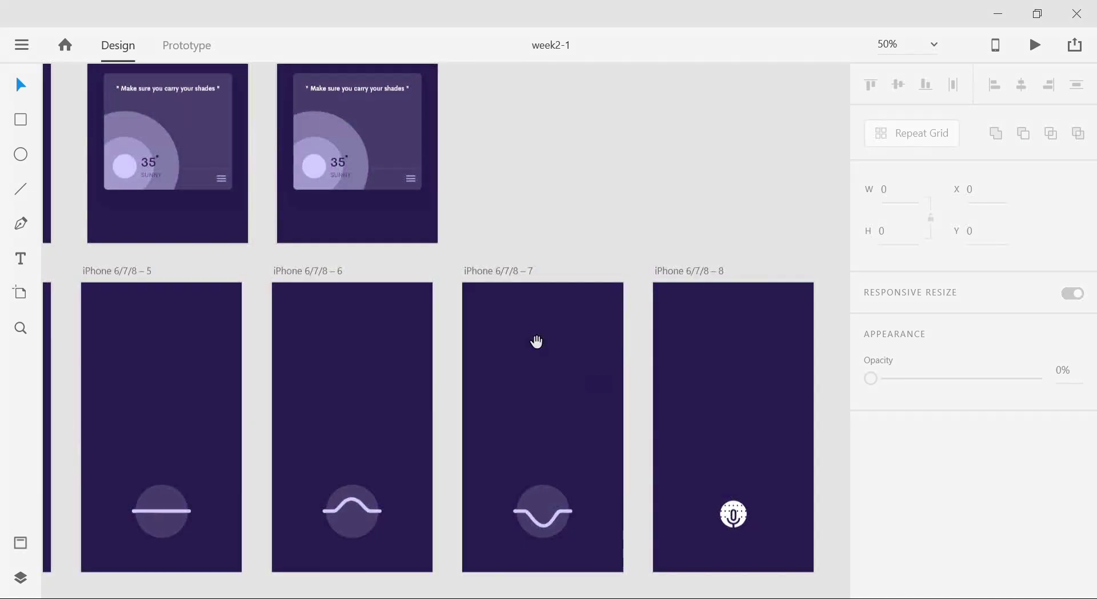
pyautogui.hscroll(-5, 536, 342)
pyautogui.scroll(2, 536, 341)
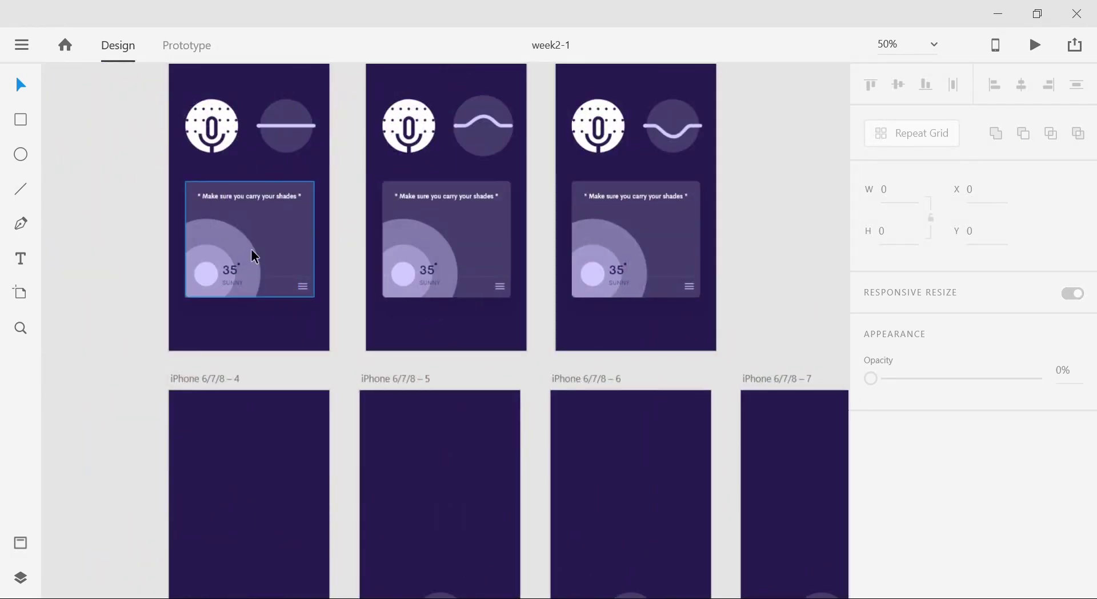
pyautogui.doubleClick(251, 248)
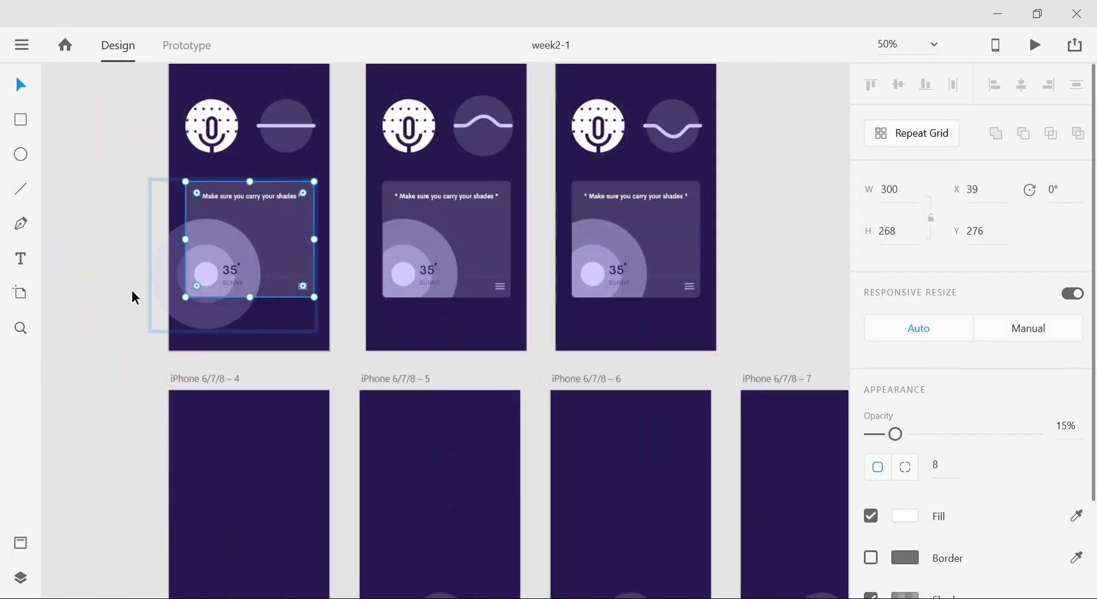
pyautogui.click(227, 324)
pyautogui.moveTo(294, 260); pyautogui.dragTo(189, 194)
pyautogui.hotkey('ctrl', 'z')
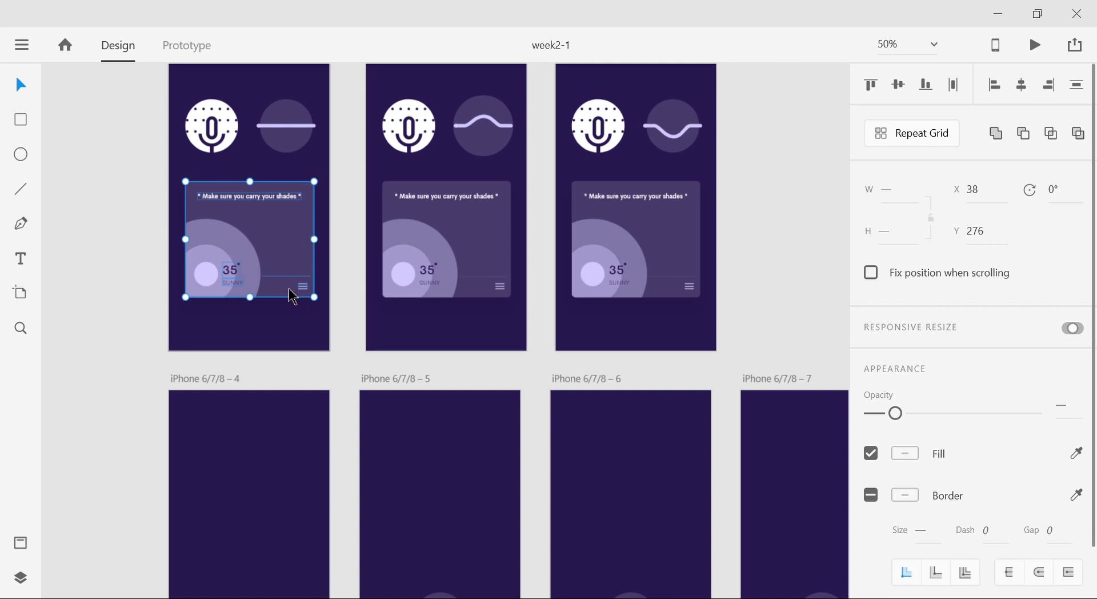
pyautogui.hotkey('ctrl', 'g')
# Copy the grouped weather card onto the iPhone 6/7/8 – 8 artboard and place it above the microphone at X 38, Y 200.
pyautogui.scroll(-3, 661, 496)
pyautogui.hscroll(8, 662, 496)
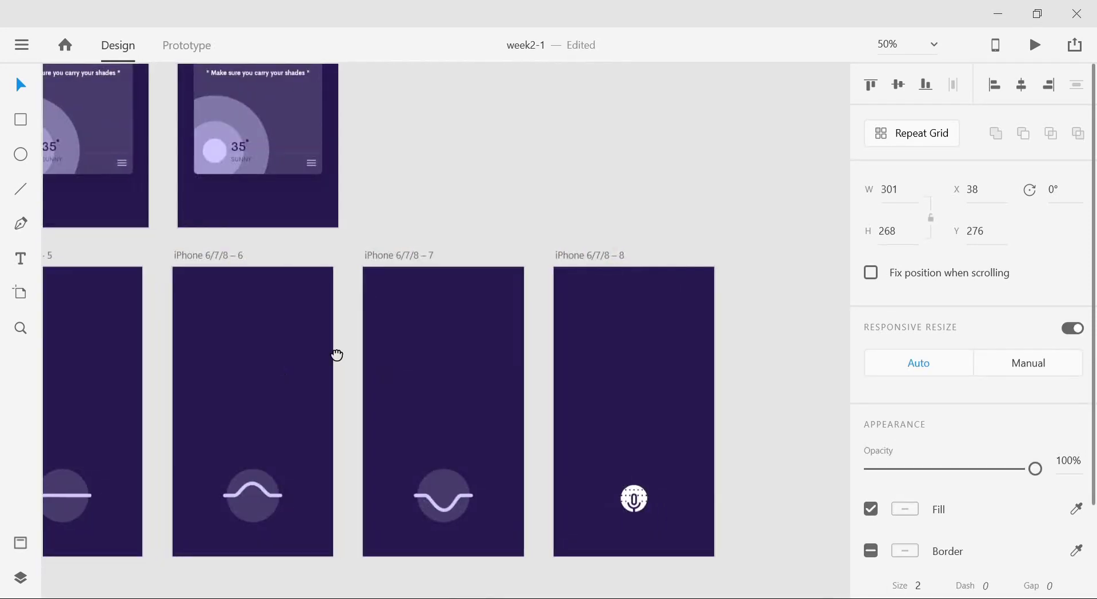
pyautogui.click(519, 344)
pyautogui.hotkey('ctrl', 'v')
pyautogui.moveTo(562, 396); pyautogui.dragTo(553, 362)
pyautogui.click(673, 342)
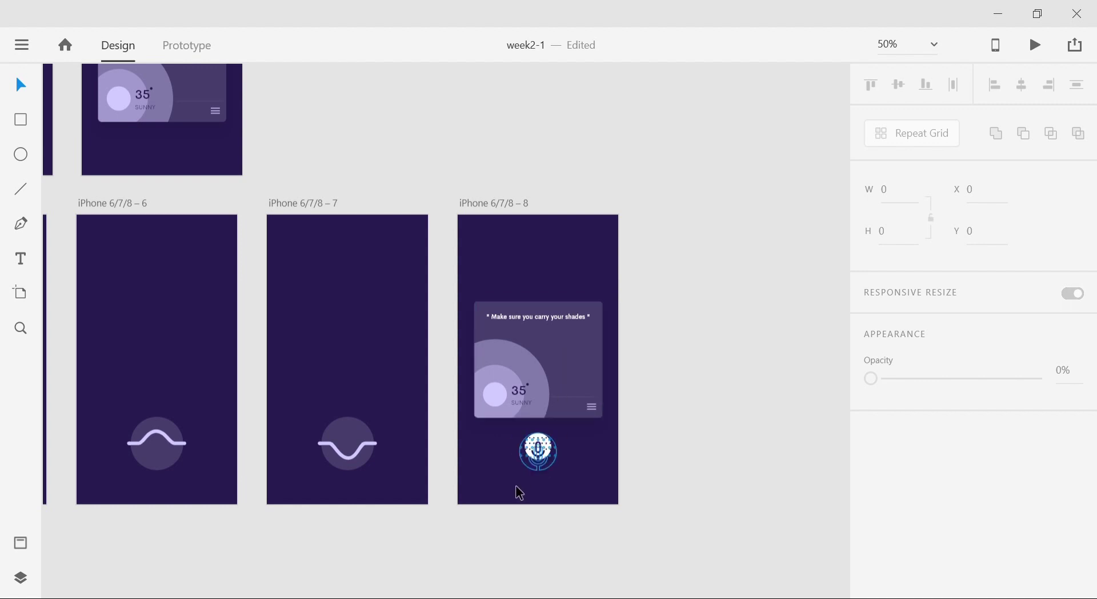
# Copy the weather card from the iPhone 6/7/8 – 8 artboard onto iPhone 6/7/8 – 7 and set its opacity to 0%.
pyautogui.moveTo(451, 432); pyautogui.dragTo(610, 411)
pyautogui.hscroll(5, 611, 412)
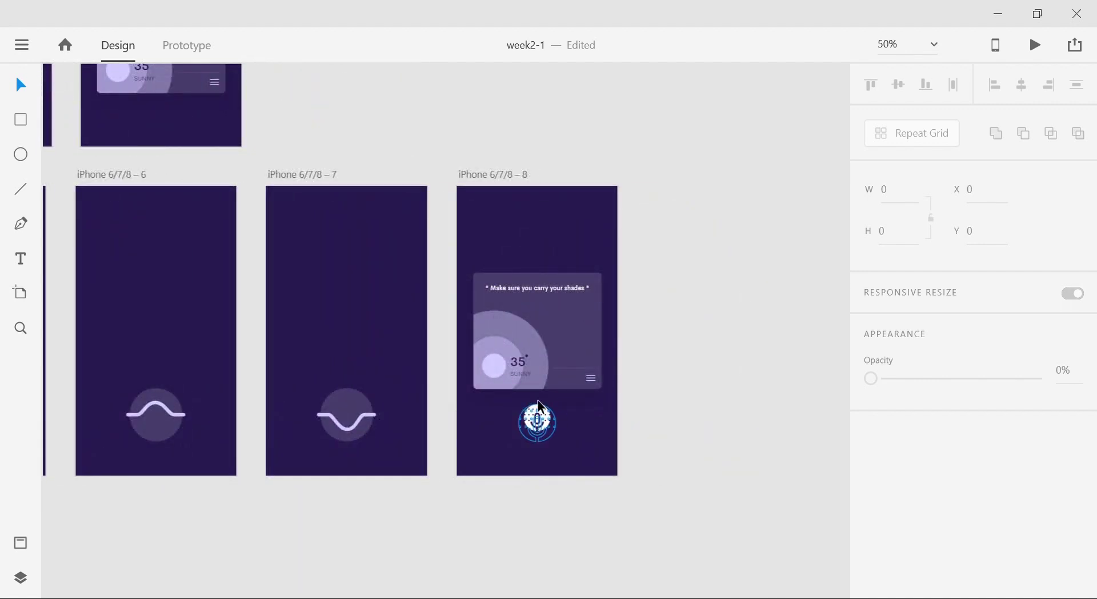
pyautogui.click(559, 358)
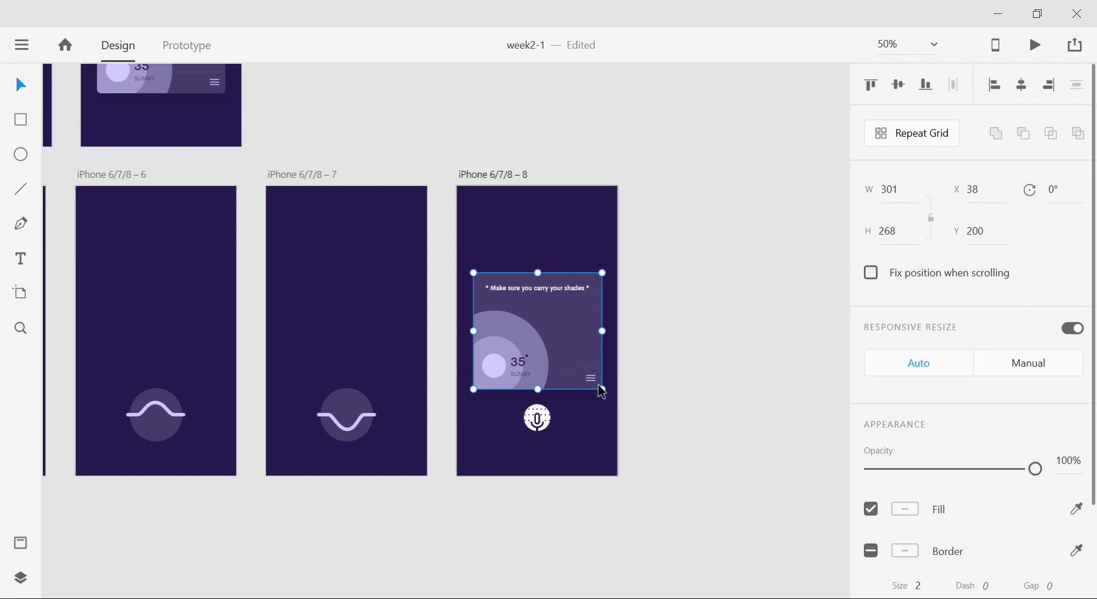
pyautogui.hscroll(-3, 394, 343)
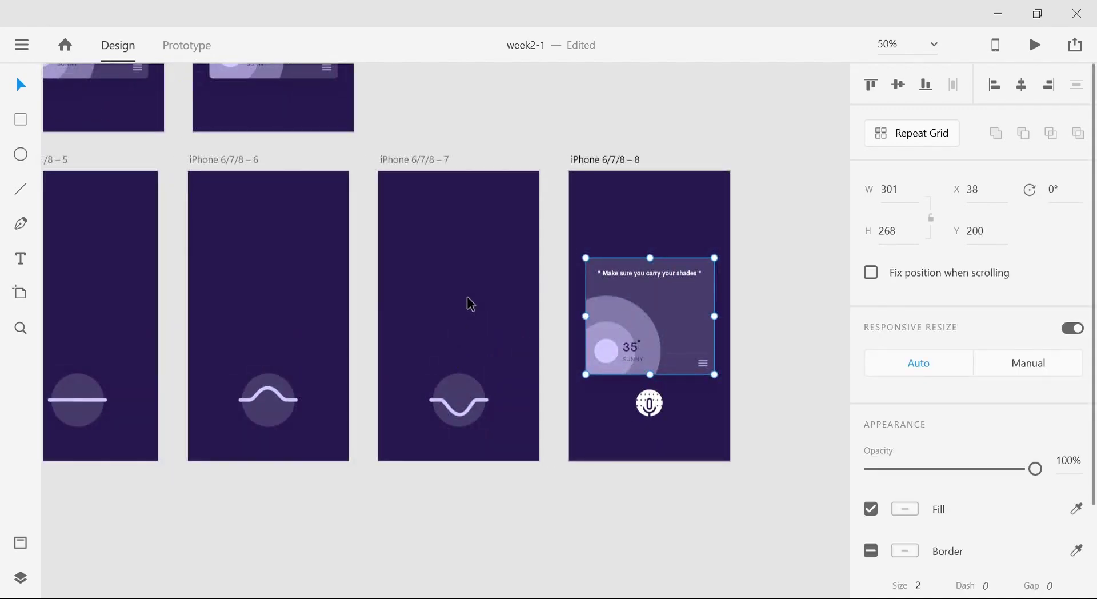
pyautogui.moveTo(241, 329); pyautogui.dragTo(474, 306)
pyautogui.click(640, 257)
pyautogui.hotkey('ctrl', 'v')
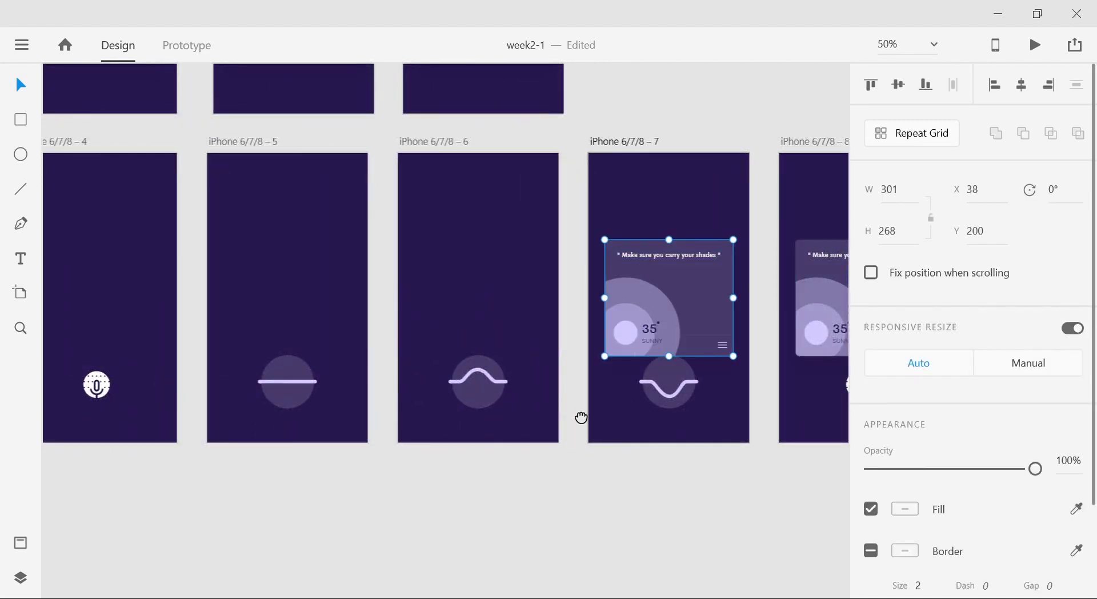
pyautogui.moveTo(581, 418); pyautogui.dragTo(468, 409)
pyautogui.moveTo(1035, 469); pyautogui.dragTo(834, 466)
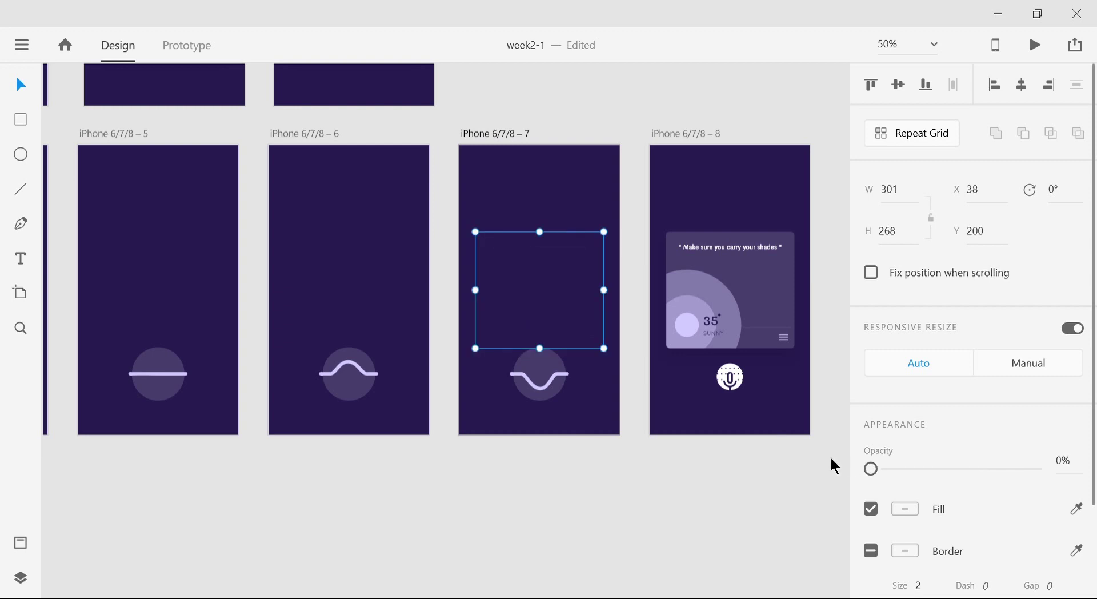
# Move the invisible weather card on iPhone 6/7/8 – 7 down 30 px to Y 230 and save the document.
pyautogui.hotkey('shift', 'Down')
pyautogui.hotkey('shift', 'Down')
pyautogui.hotkey('shift', 'Down')
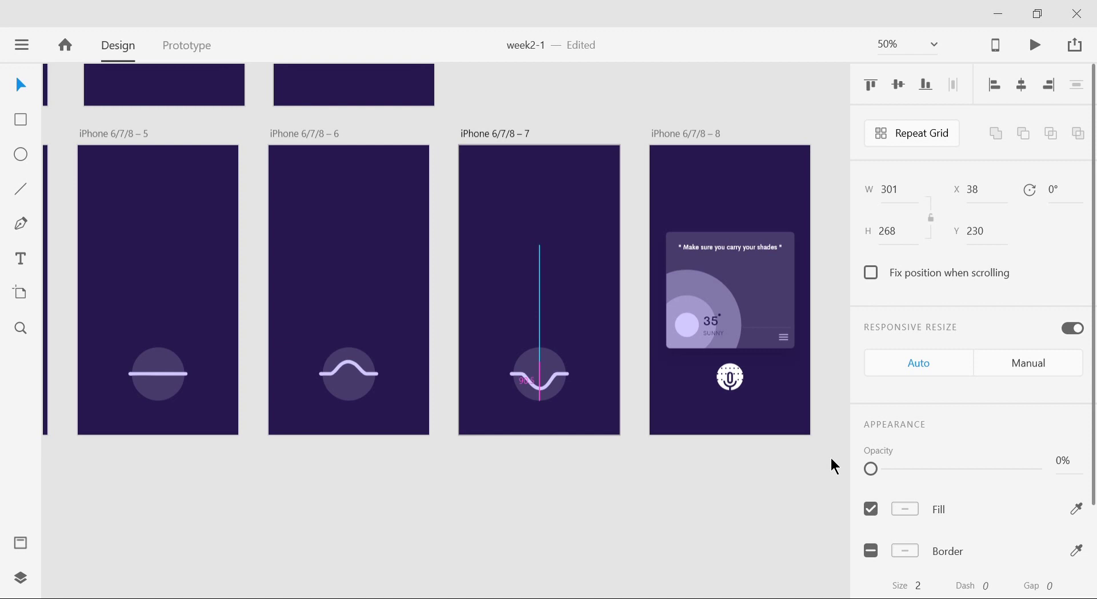
pyautogui.hotkey('ctrl', 's')
pyautogui.click(417, 477)
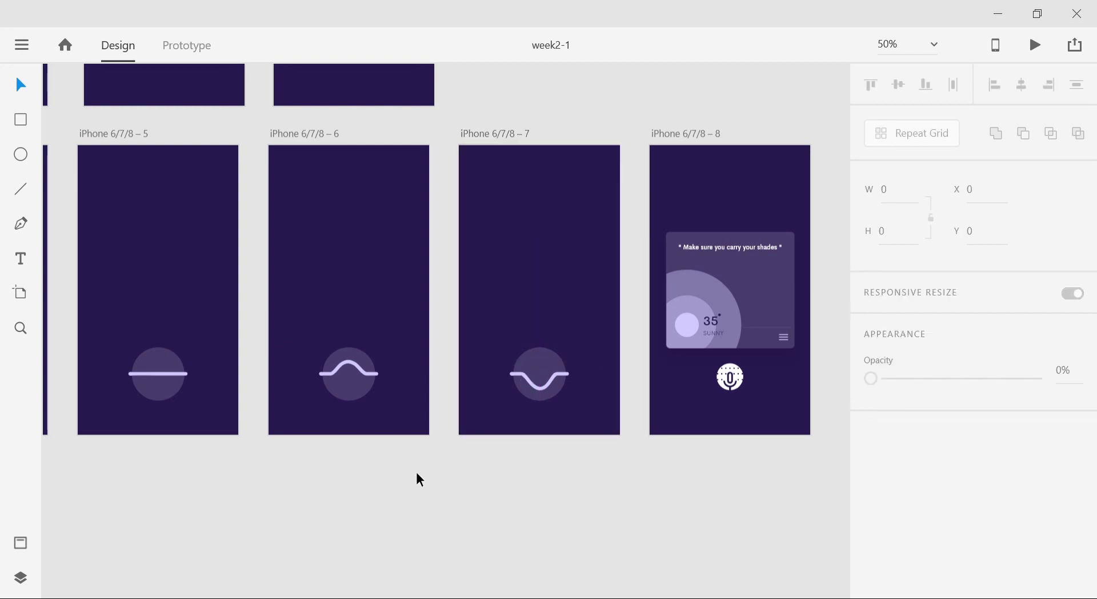
# Lower the invisible weather card on iPhone 6/7/8 – 7 by another 20 px to Y 250.
pyautogui.click(581, 273)
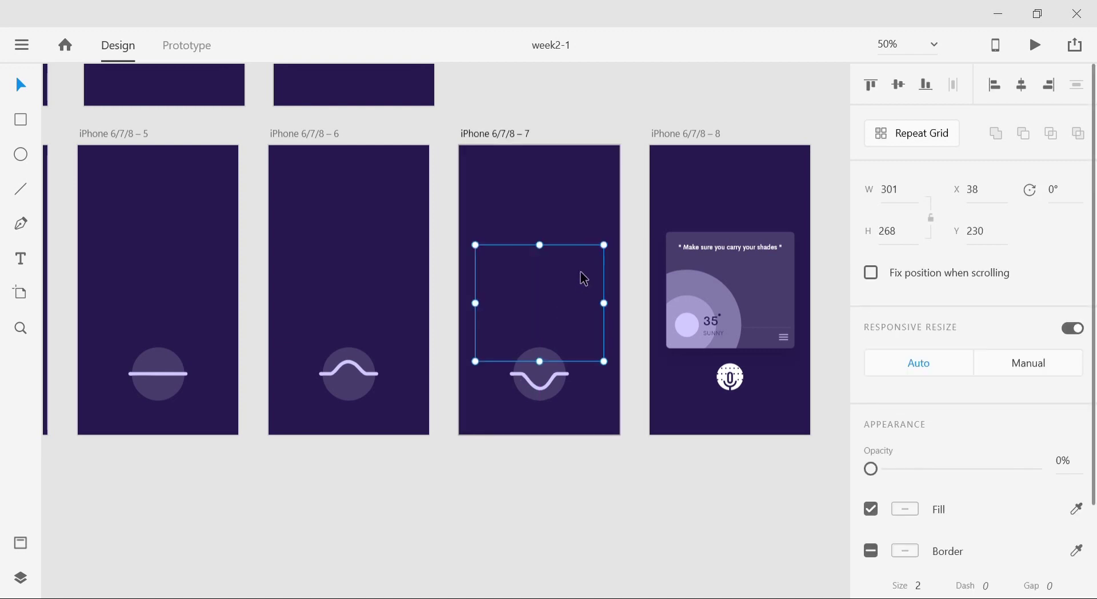
pyautogui.hotkey('shift', 'Down')
pyautogui.hotkey('shift', 'Down')
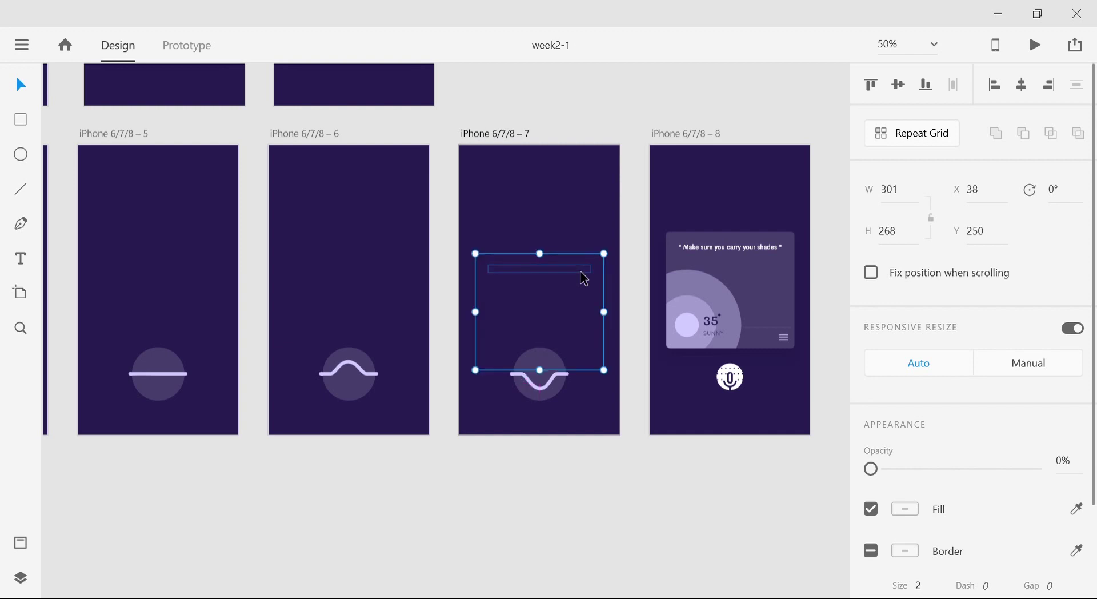
pyautogui.click(608, 126)
pyautogui.moveTo(239, 250); pyautogui.dragTo(448, 286)
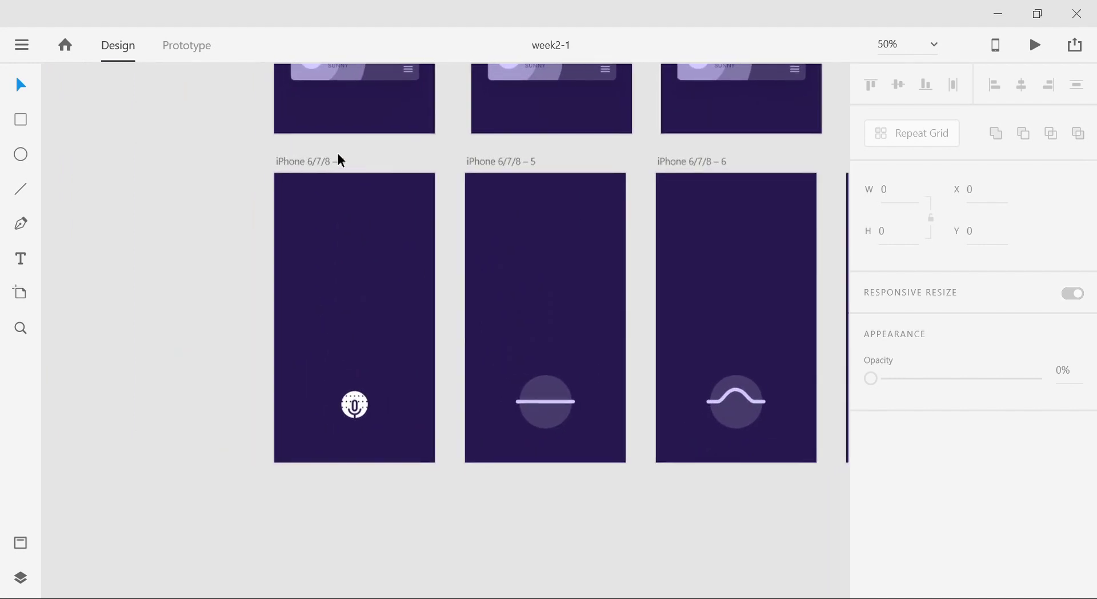
# In prototype mode, link the microphone group on iPhone 6/7/8 – 4 to iPhone 6/7/8 – 5 with a Tap trigger and Auto-Animate.
pyautogui.click(318, 164)
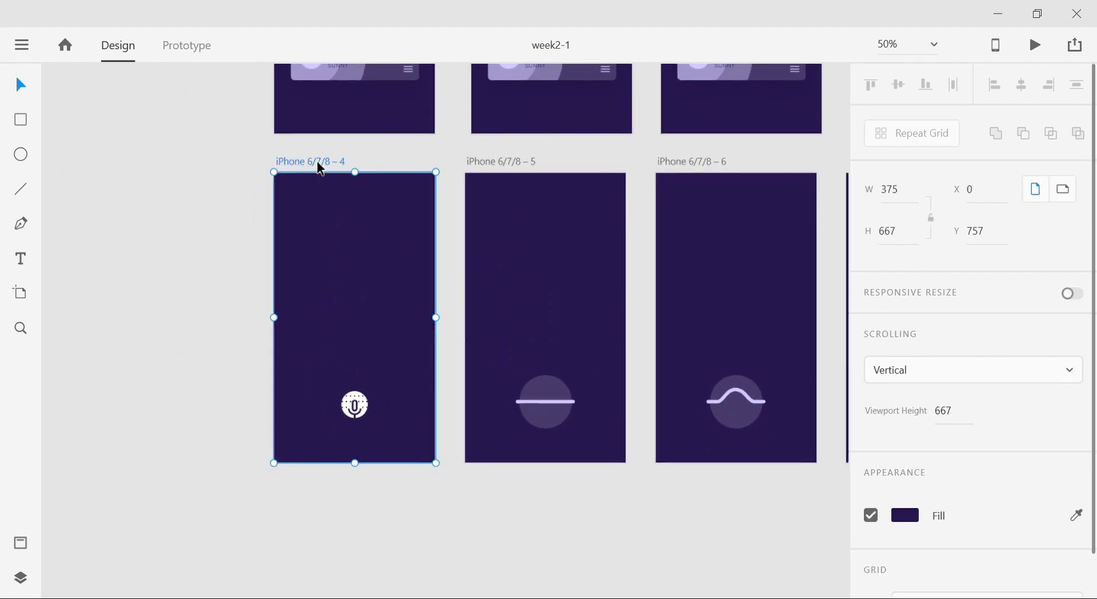
pyautogui.click(197, 49)
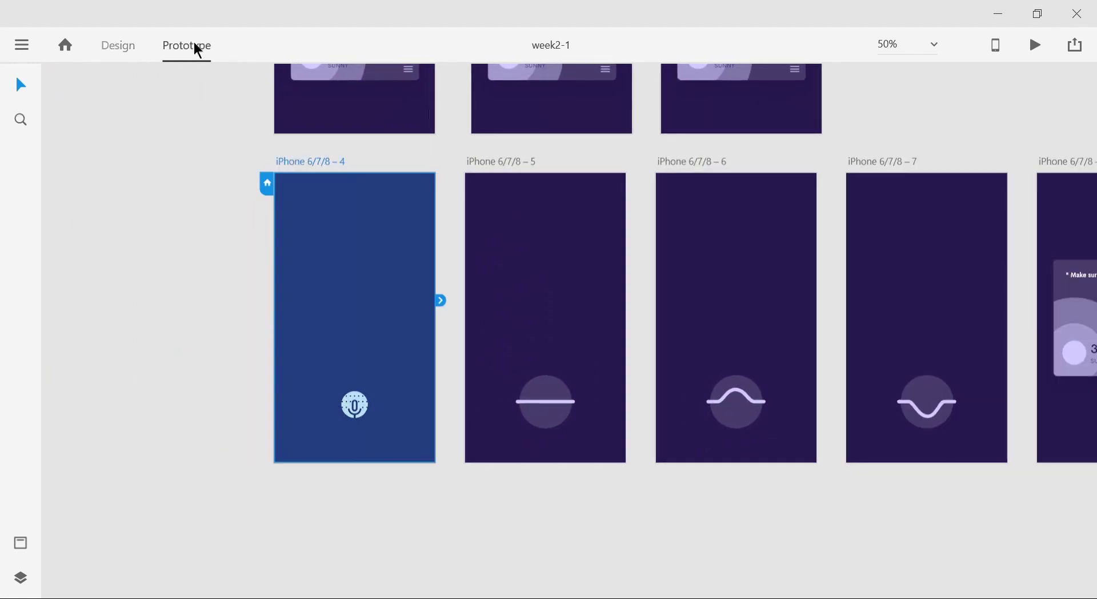
pyautogui.click(359, 408)
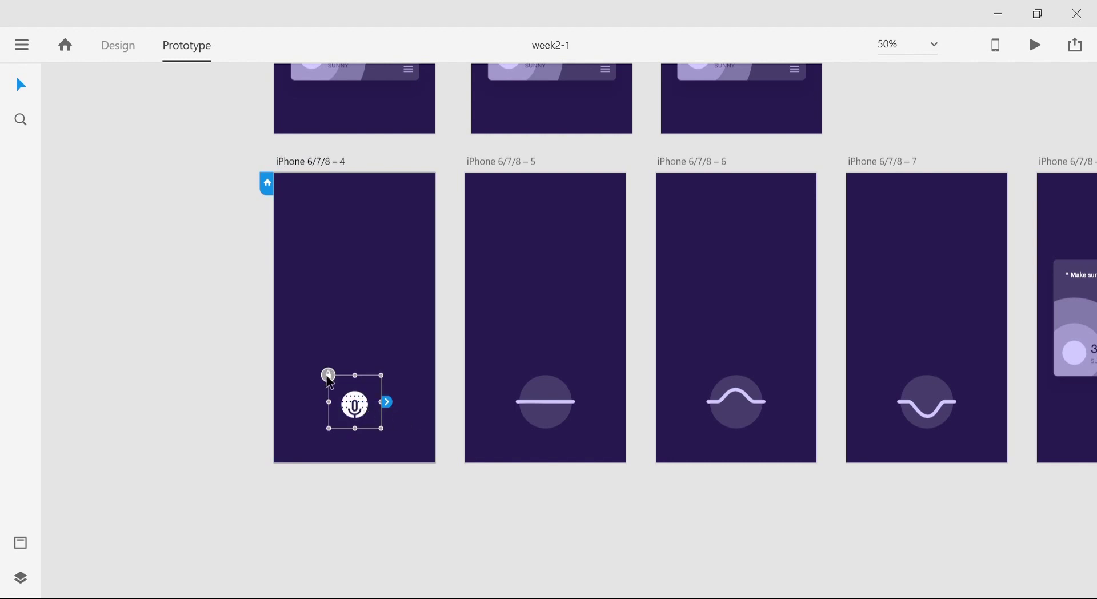
pyautogui.click(404, 413)
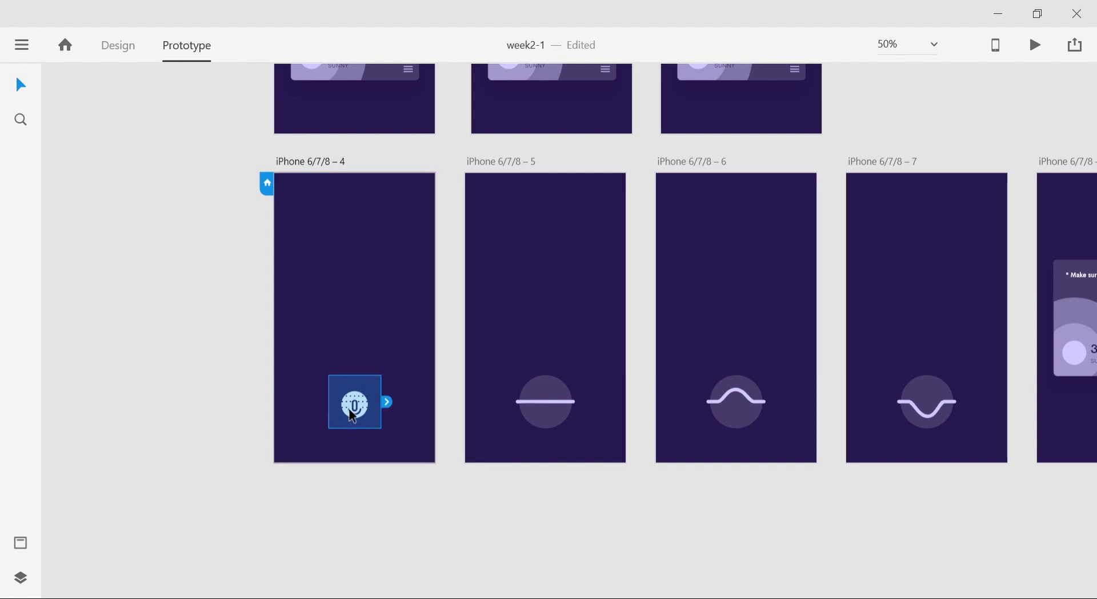
pyautogui.moveTo(388, 403); pyautogui.dragTo(557, 324)
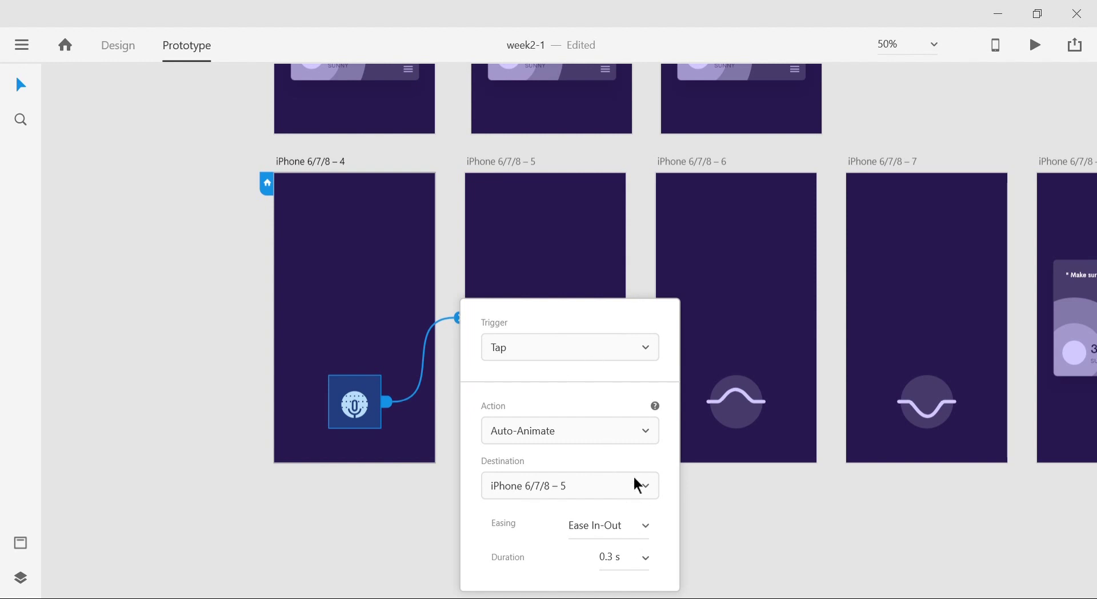
# Set the microphone link's easing to Snap and choose a duration for its transition.
pyautogui.click(642, 531)
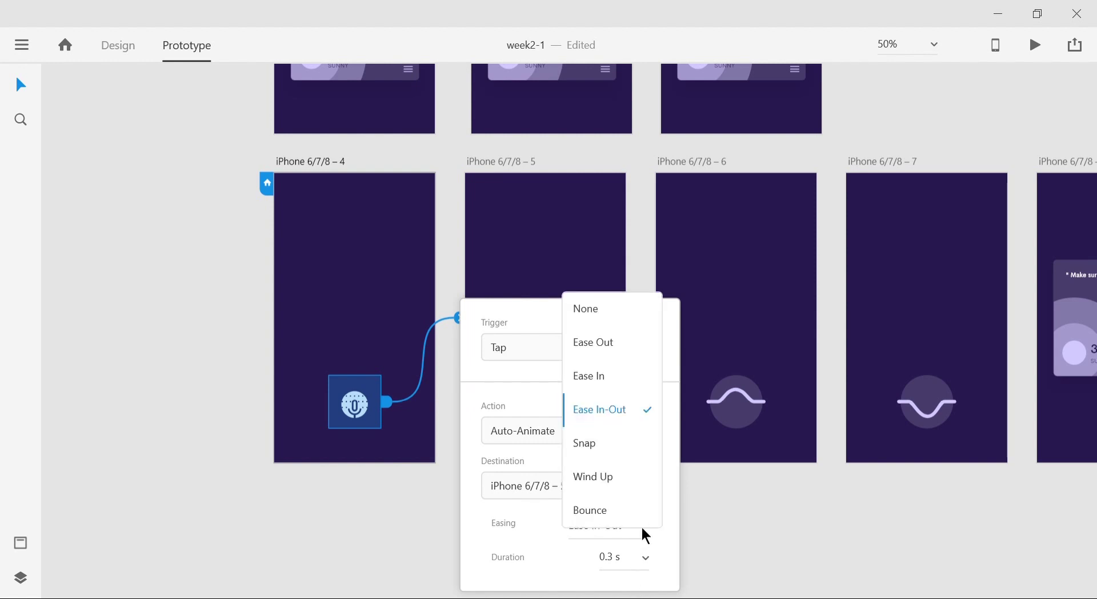
pyautogui.click(610, 447)
pyautogui.click(646, 557)
pyautogui.click(617, 436)
pyautogui.click(733, 518)
# Examine the existing prototype links between the sound-wave artboards iPhone 6/7/8 – 5, 6 and 7.
pyautogui.hscroll(5, 733, 521)
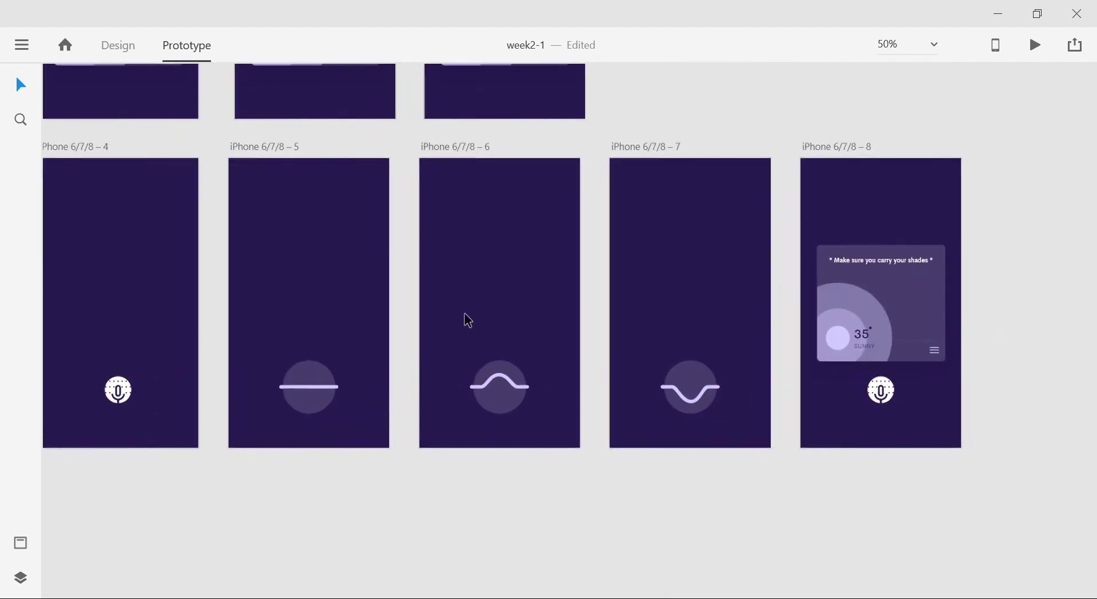
pyautogui.click(292, 147)
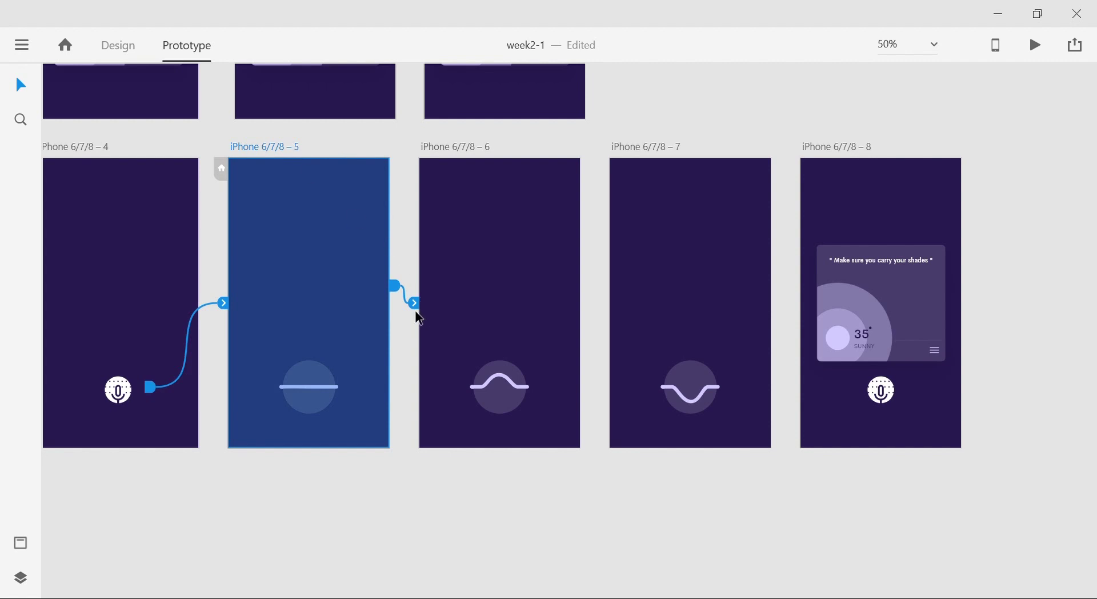
pyautogui.click(661, 482)
pyautogui.moveTo(698, 497); pyautogui.dragTo(504, 379)
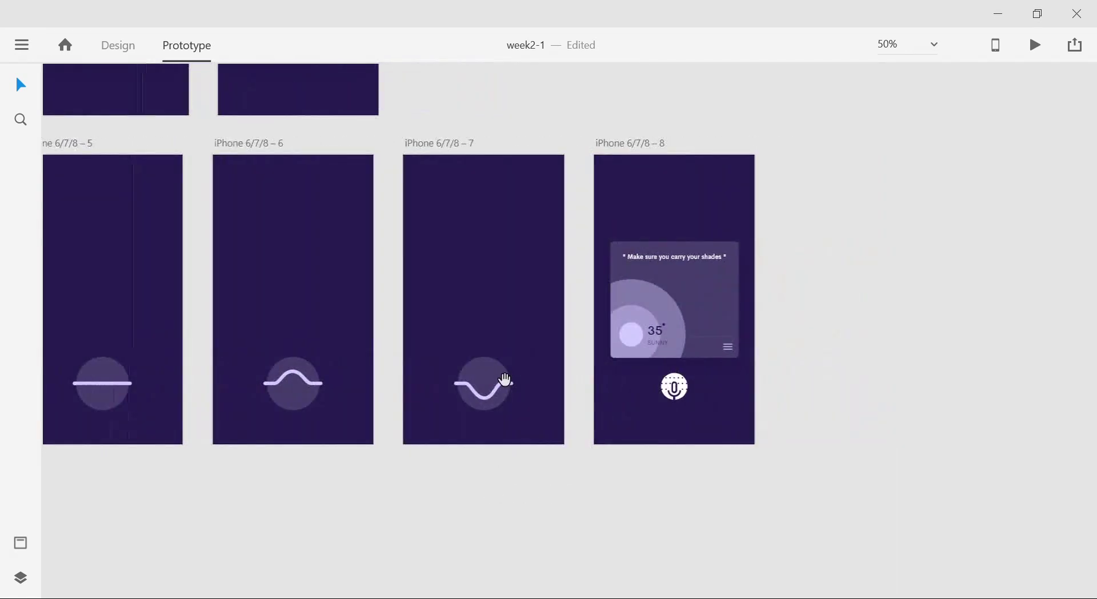
pyautogui.click(459, 149)
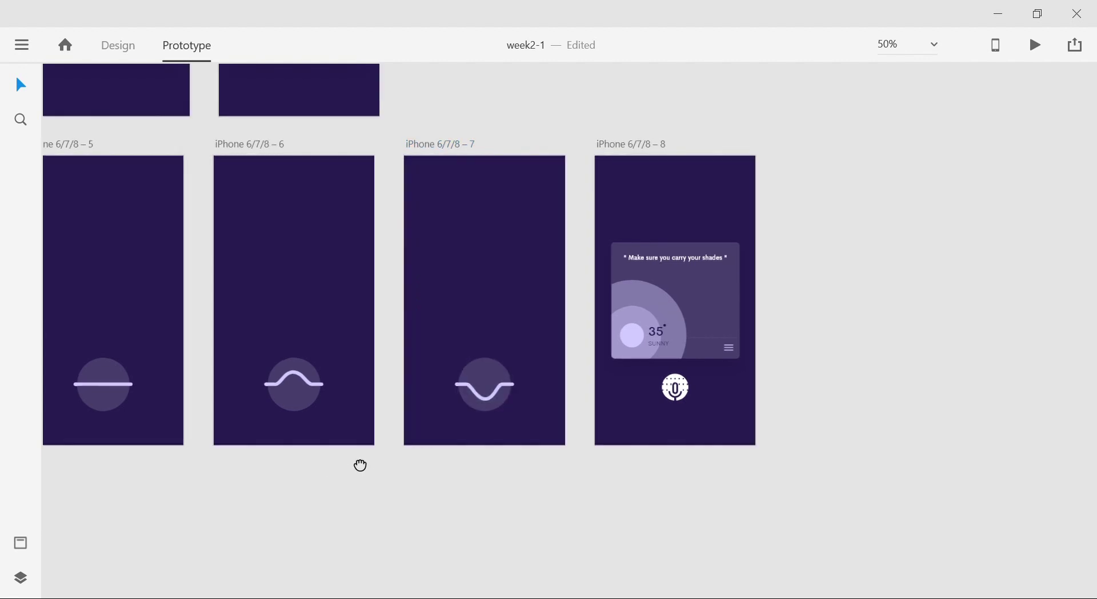
pyautogui.moveTo(360, 463); pyautogui.dragTo(486, 468)
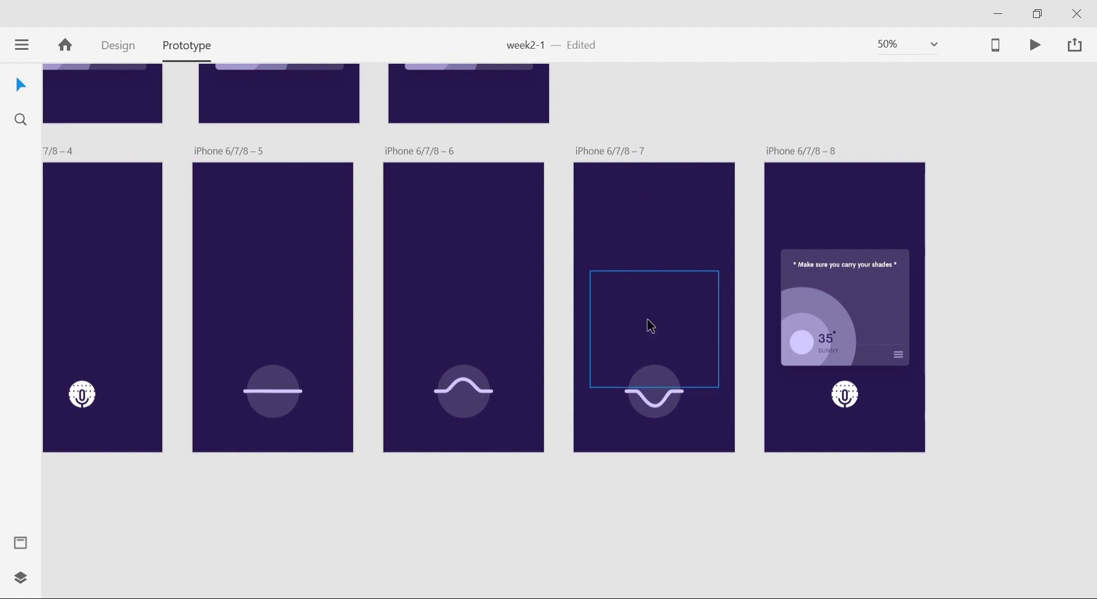
# Redirect the iPhone 6/7/8 – 7 link to iPhone 6/7/8 – 8 and give it a Voice trigger with the command "weather".
pyautogui.click(589, 151)
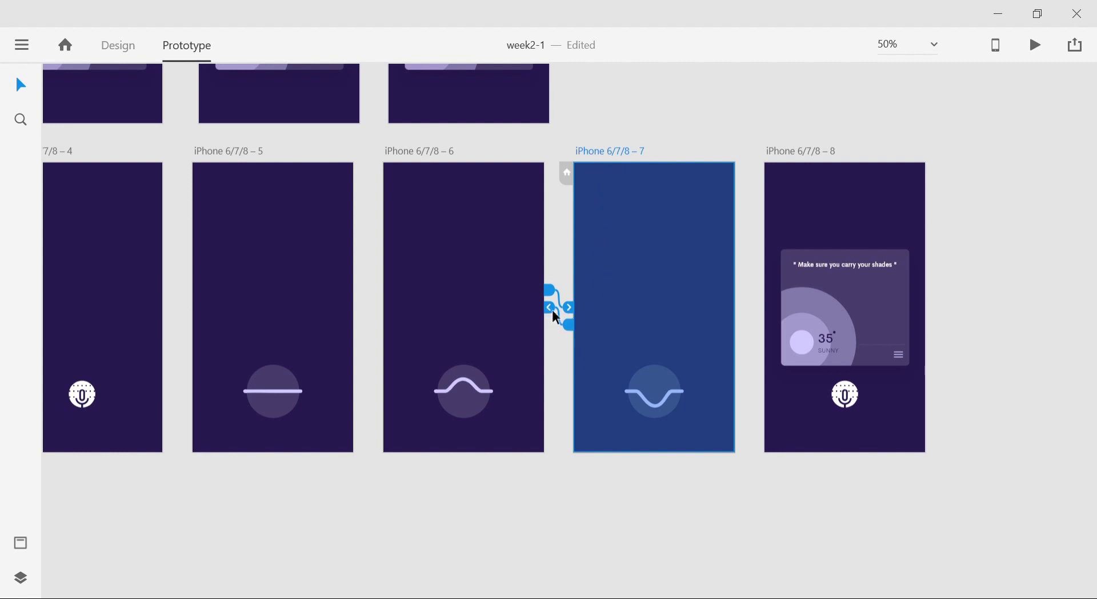
pyautogui.moveTo(581, 320); pyautogui.dragTo(833, 297)
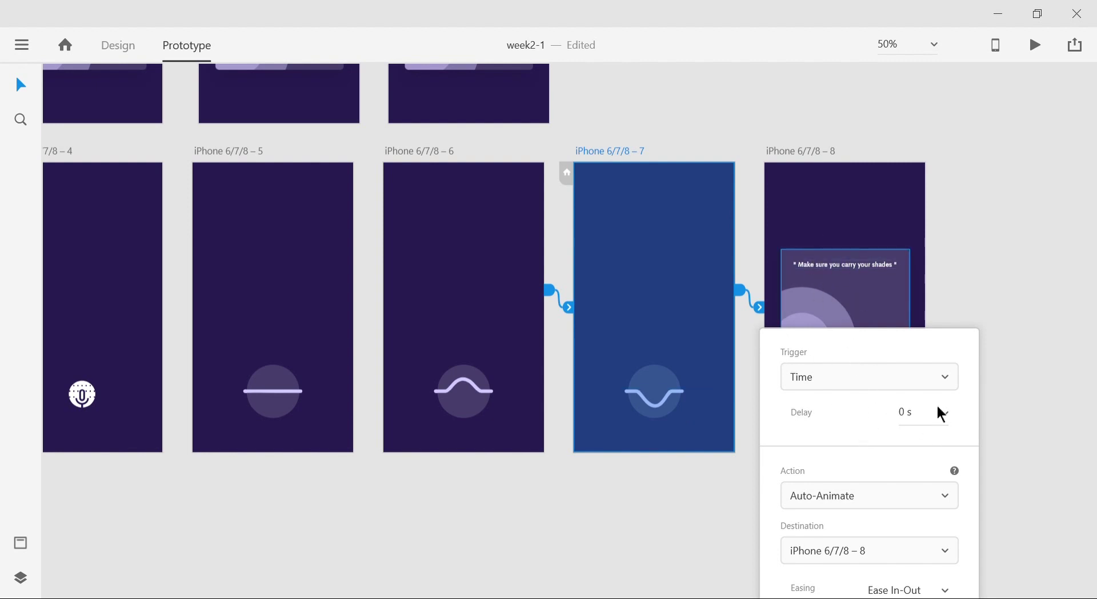
pyautogui.click(929, 386)
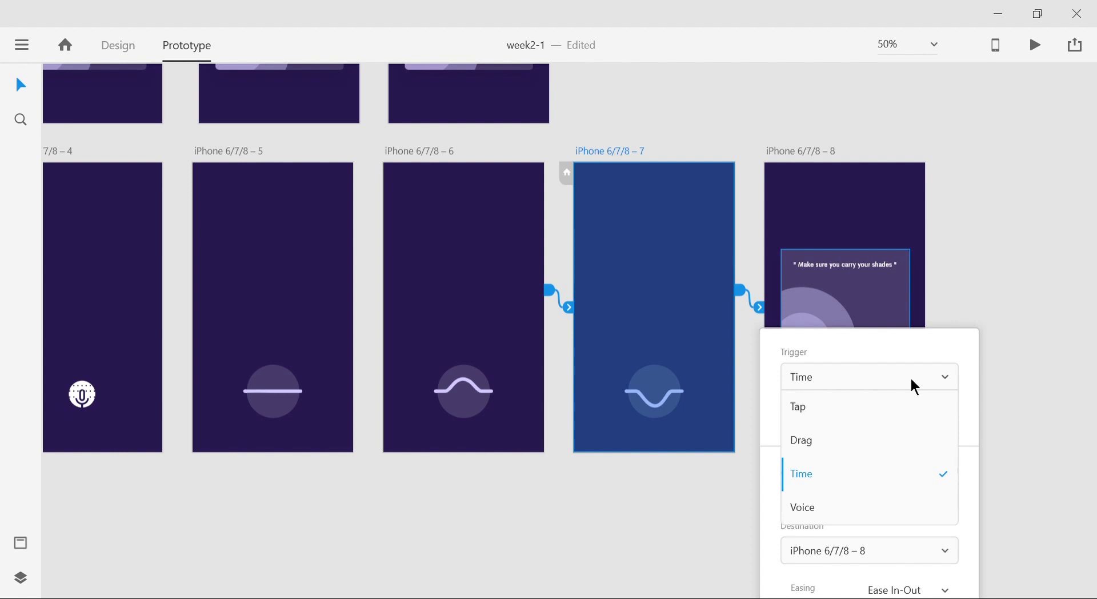
pyautogui.click(824, 508)
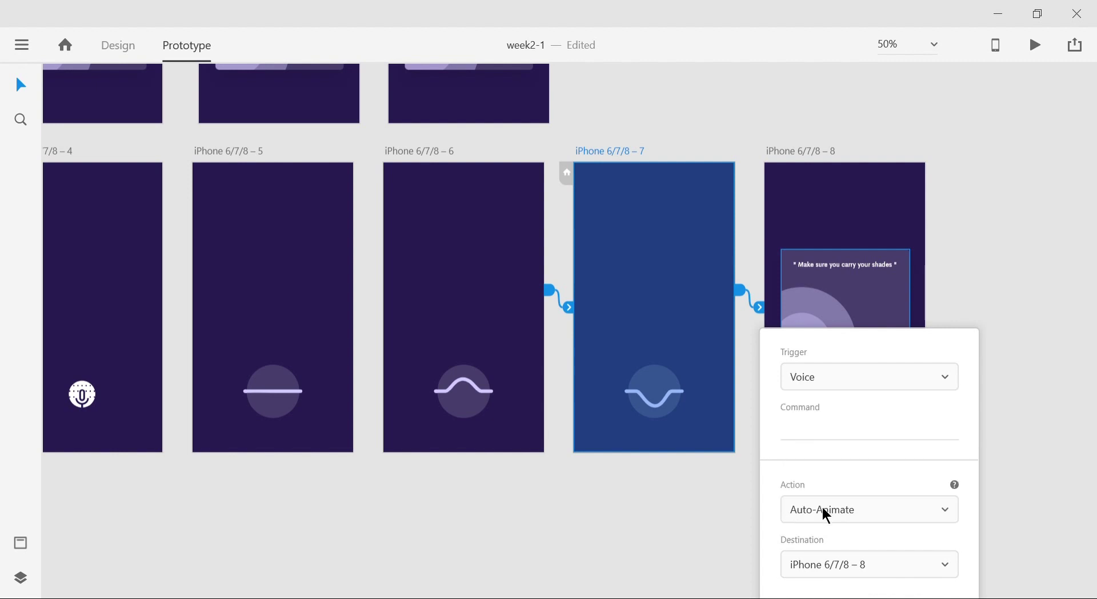
pyautogui.click(867, 441)
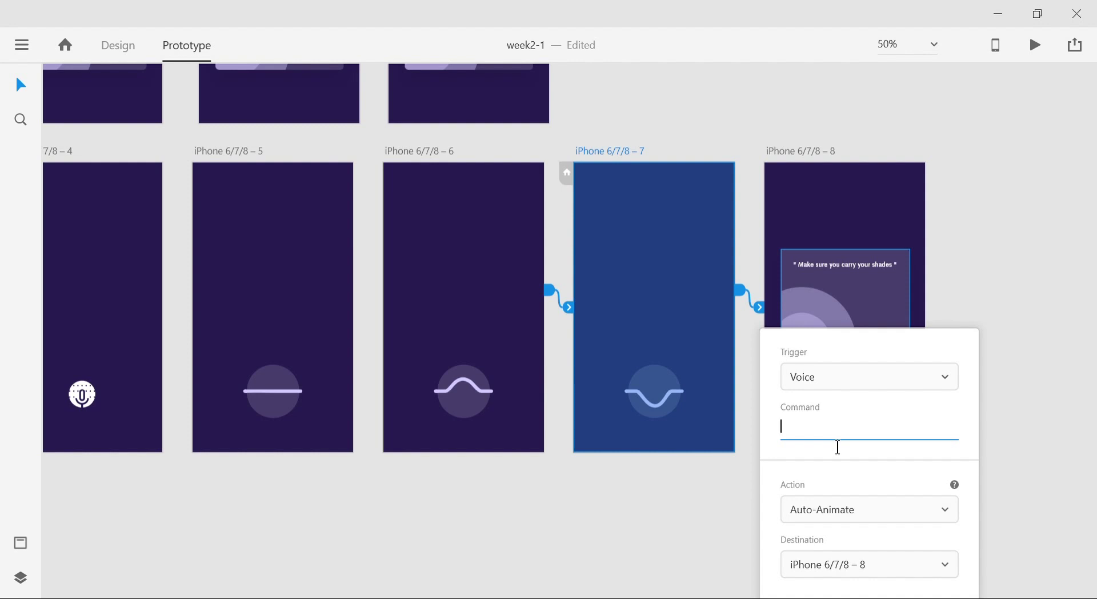
pyautogui.write('weather')
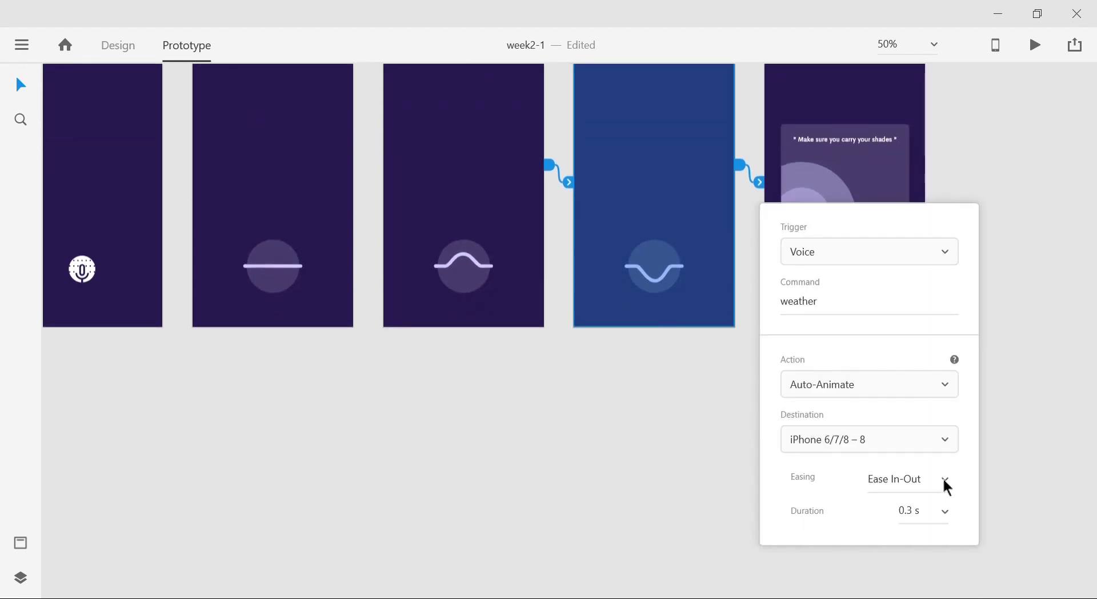
# Choose a duration for the voice-triggered transition from iPhone 6/7/8 – 7 to iPhone 6/7/8 – 8.
pyautogui.click(939, 515)
pyautogui.click(914, 385)
pyautogui.click(538, 495)
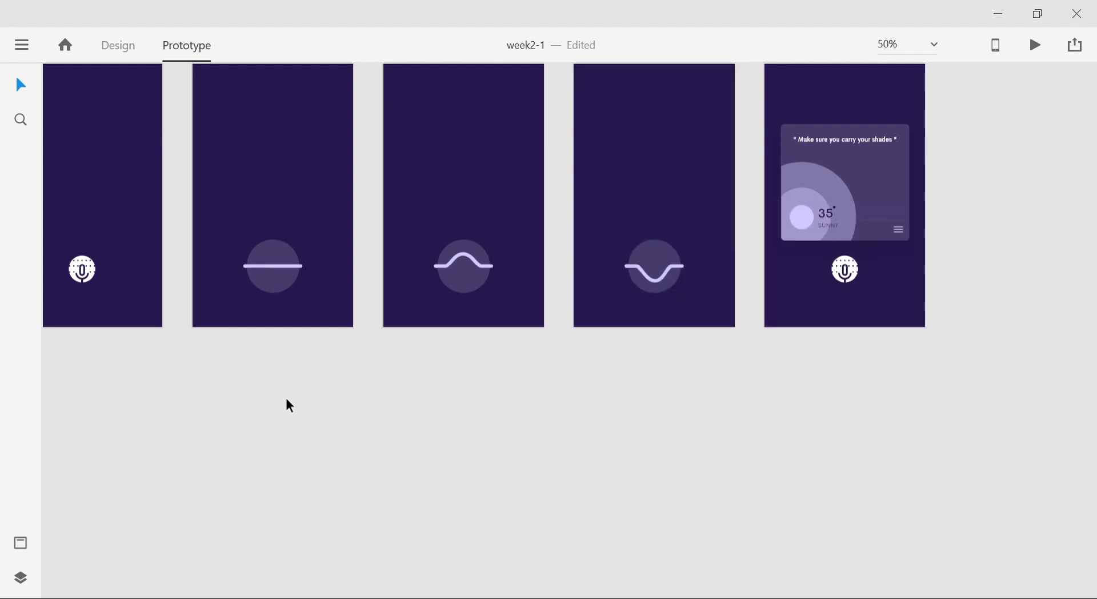
# Preview the prototype from iPhone 6/7/8 – 4 and activate the microphone to test the sound-wave animation.
pyautogui.moveTo(297, 408); pyautogui.dragTo(499, 502)
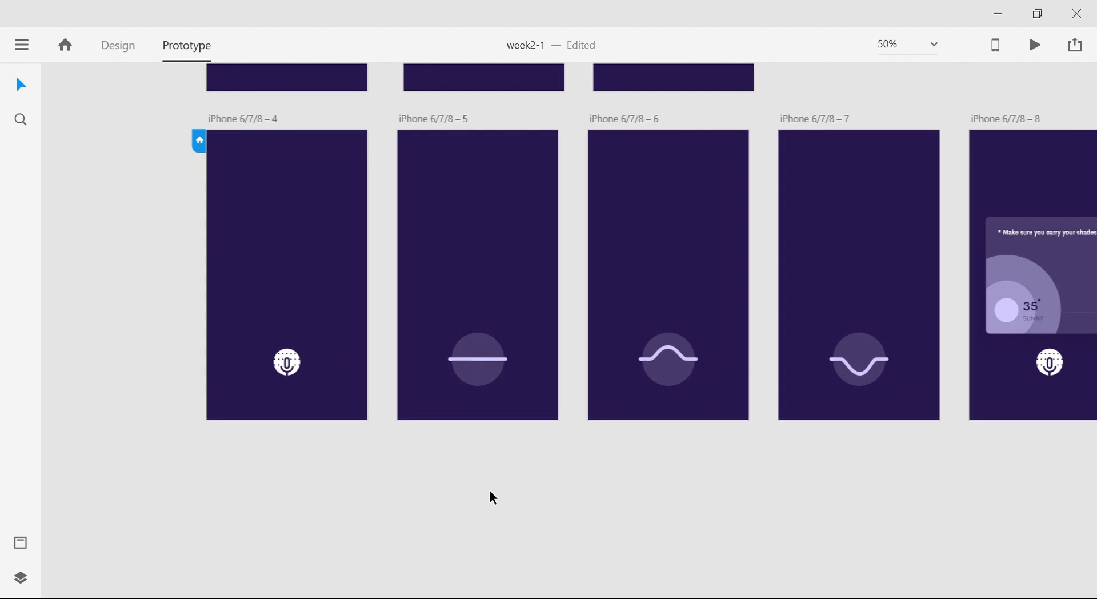
pyautogui.hotkey('ctrl', 'Return')
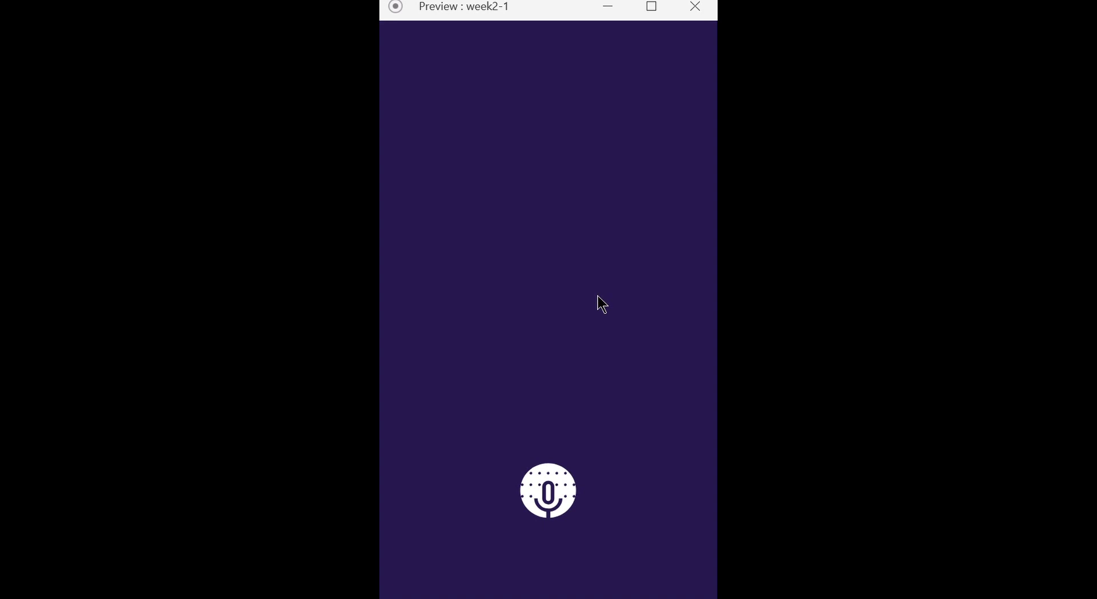
pyautogui.click(564, 505)
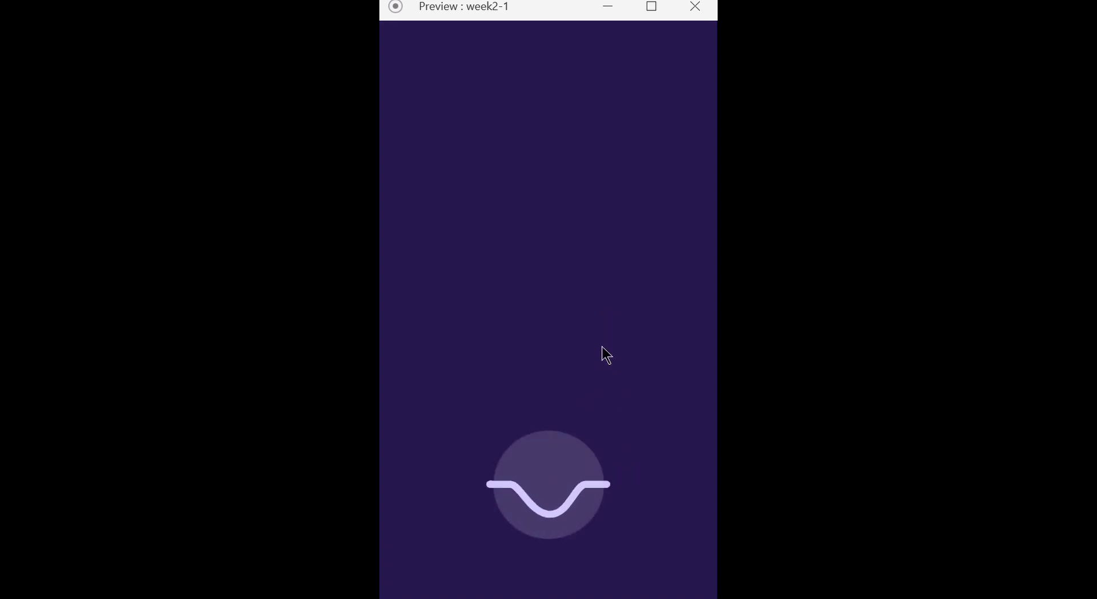